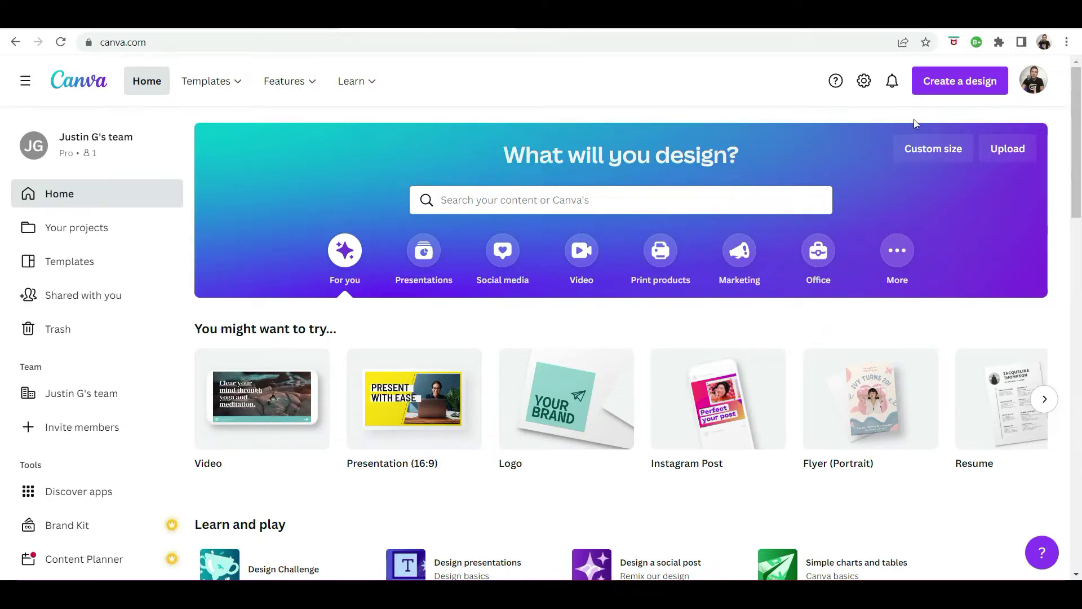
Create a new custom-size design measuring 1242 × 2688 px
click(958, 83)
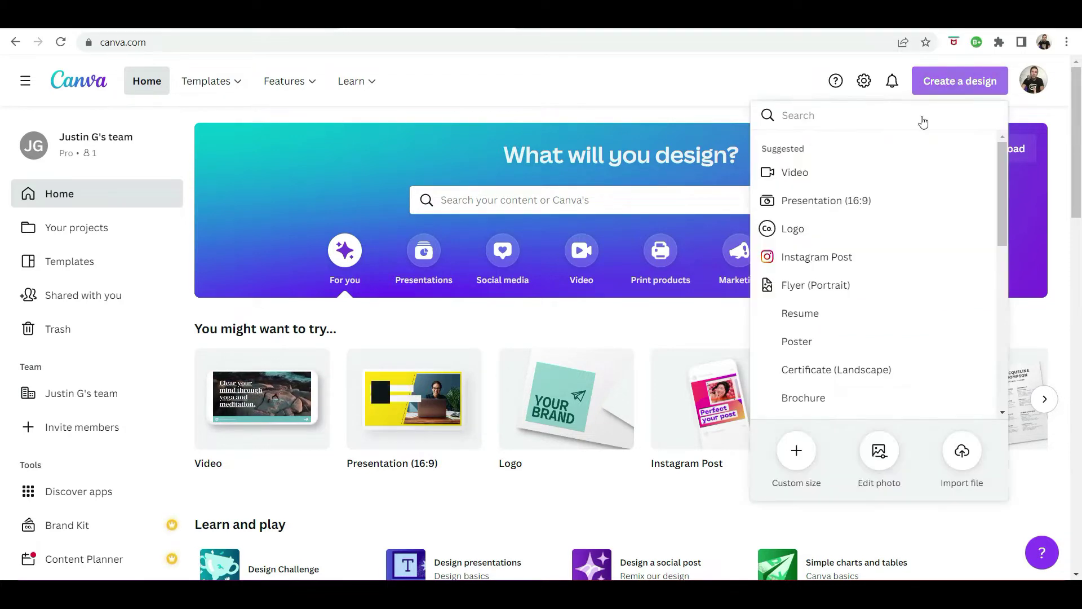
click(797, 451)
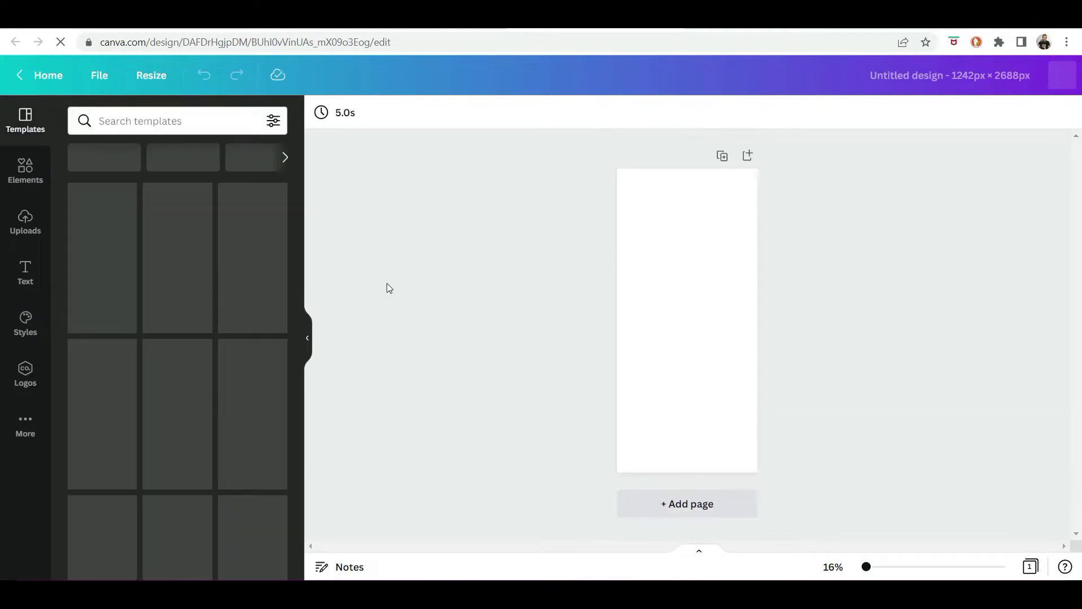
Show the Uploads library with the previously uploaded cash piles and bingo cards
click(26, 223)
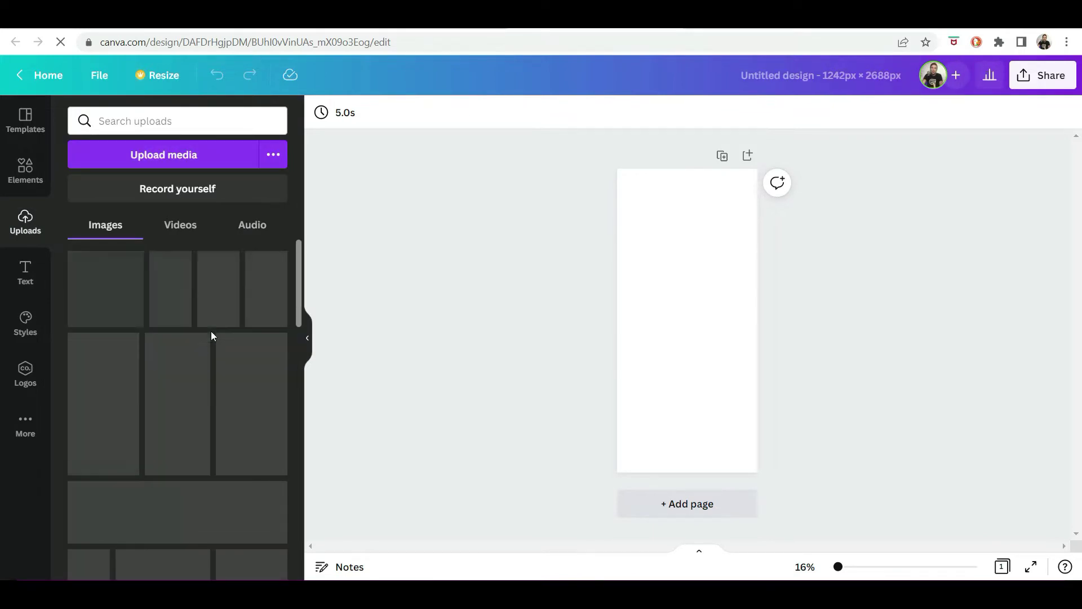
click(298, 269)
drag(298, 269, 300, 275)
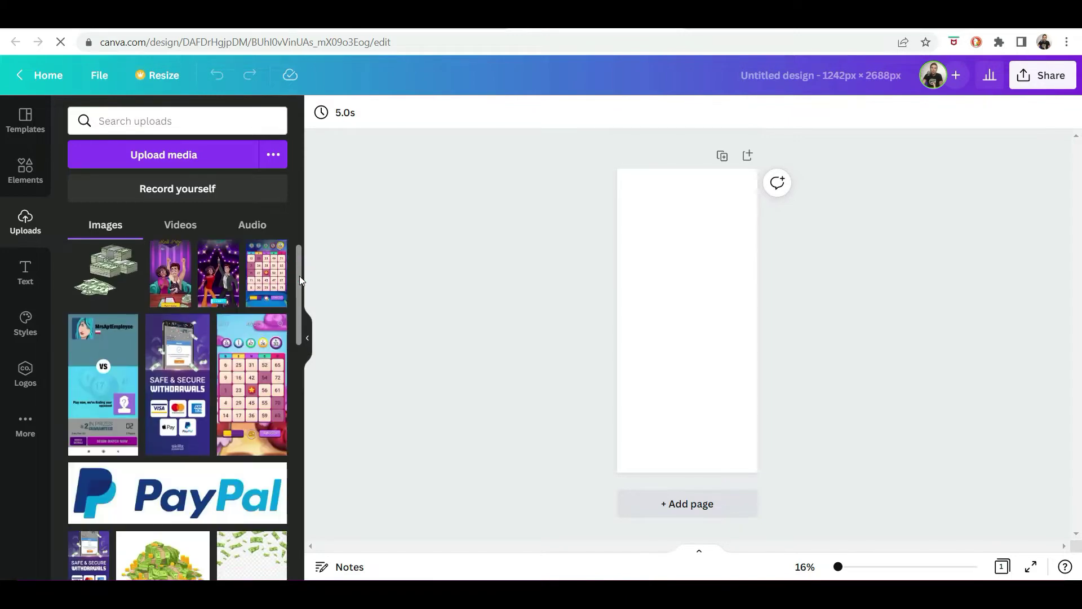
scroll(296, 265, down, 1)
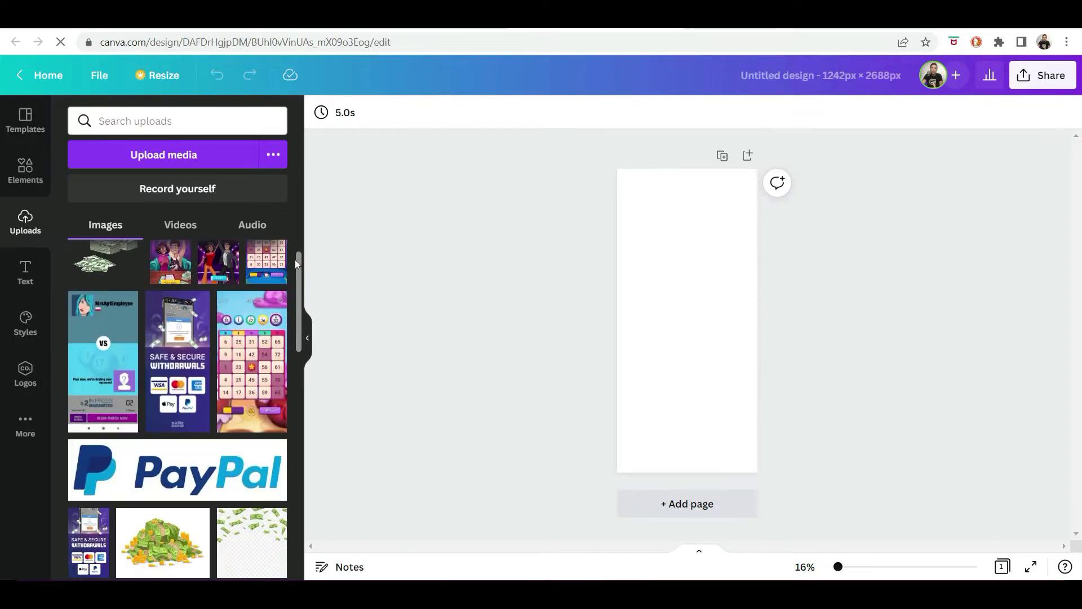
scroll(293, 245, up, 2)
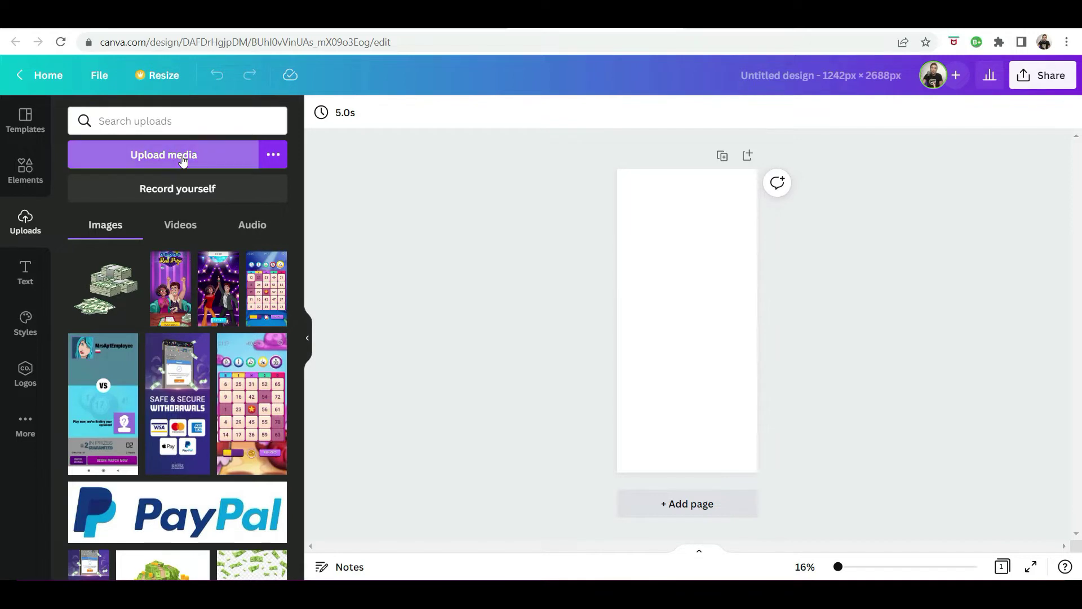
Open the Upload media file picker and cancel it without uploading anything
click(182, 160)
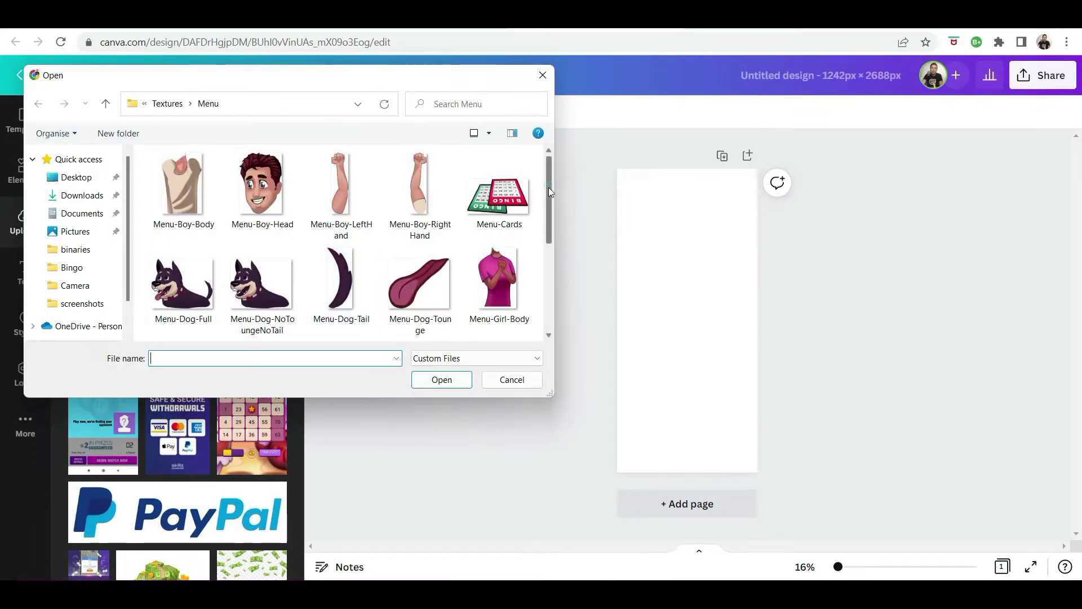
drag(548, 187, 549, 266)
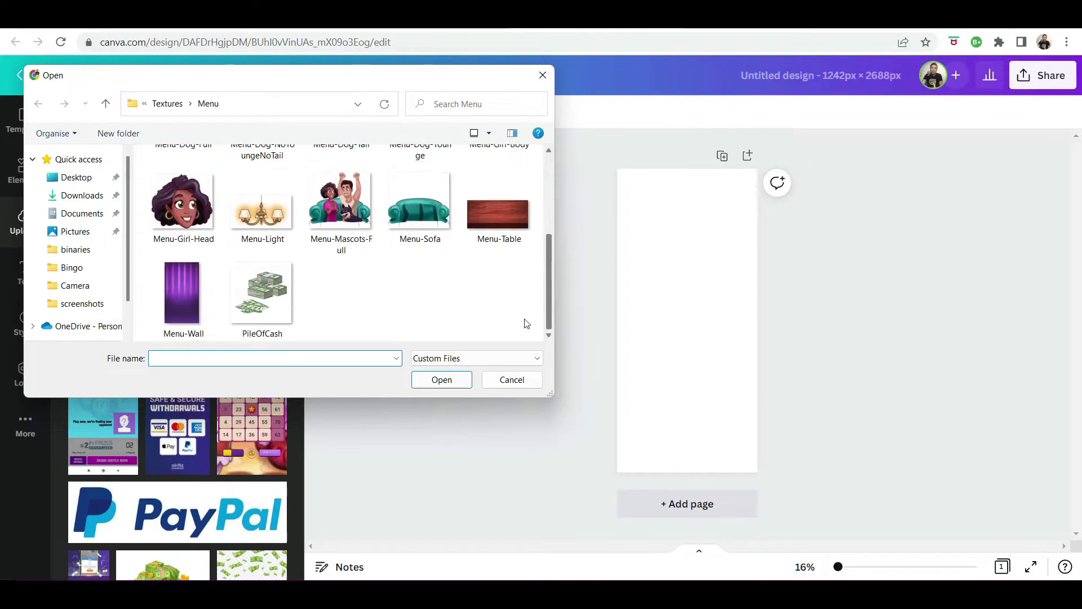
click(511, 379)
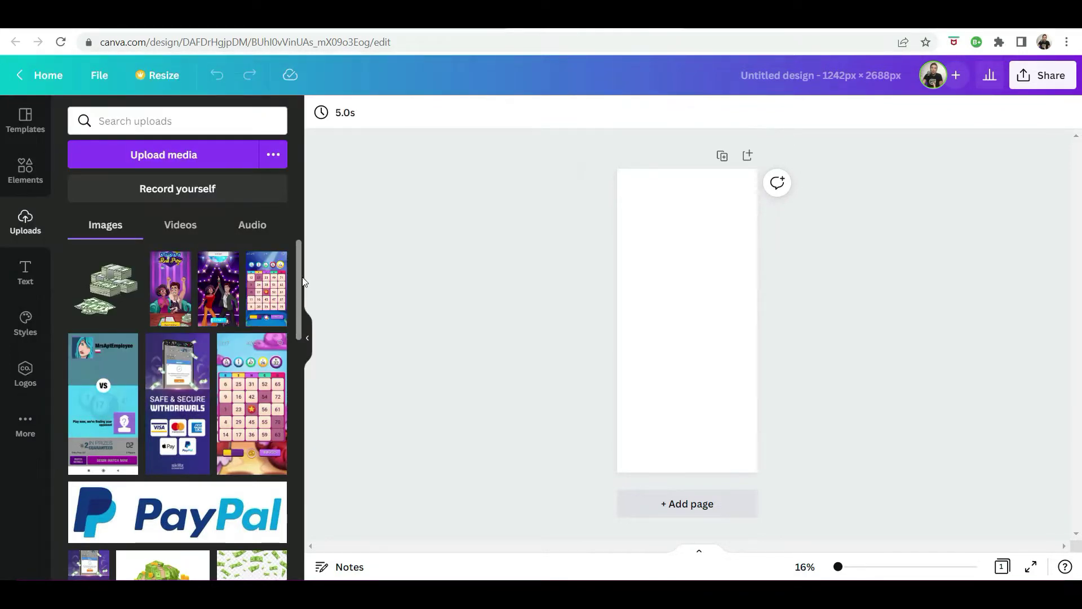
Add the bingo card screenshot at the page's top-left and stretch it to fill the page
drag(302, 281, 301, 348)
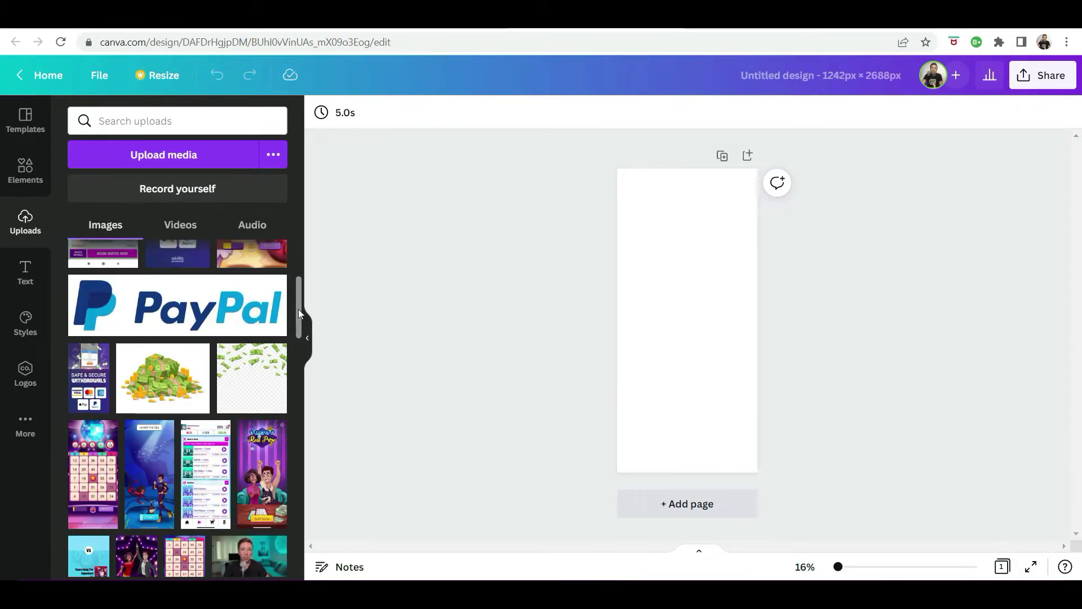
scroll(299, 313, down, 3)
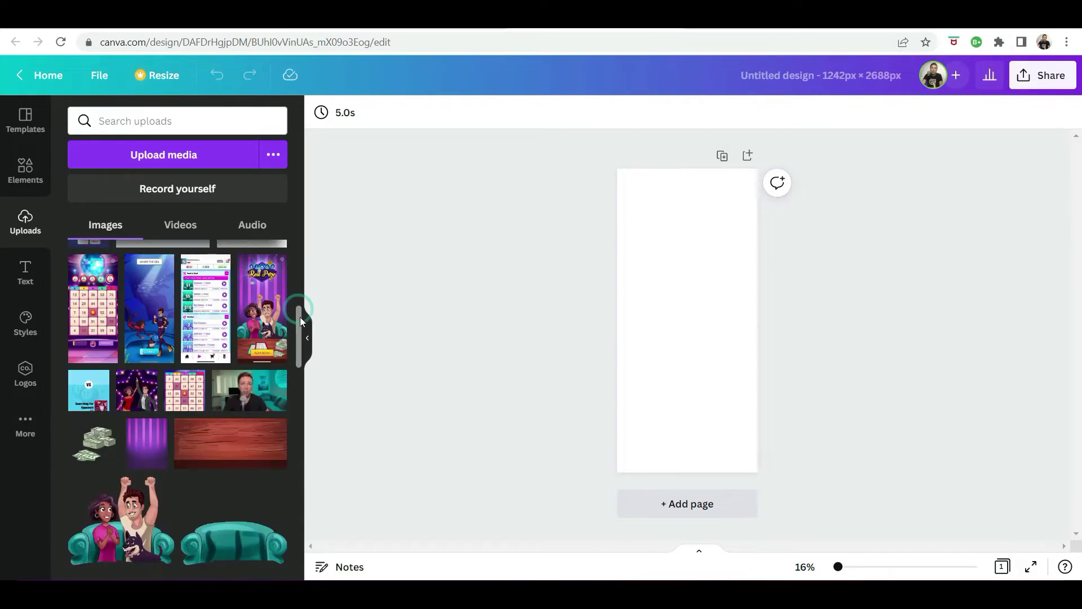
click(187, 386)
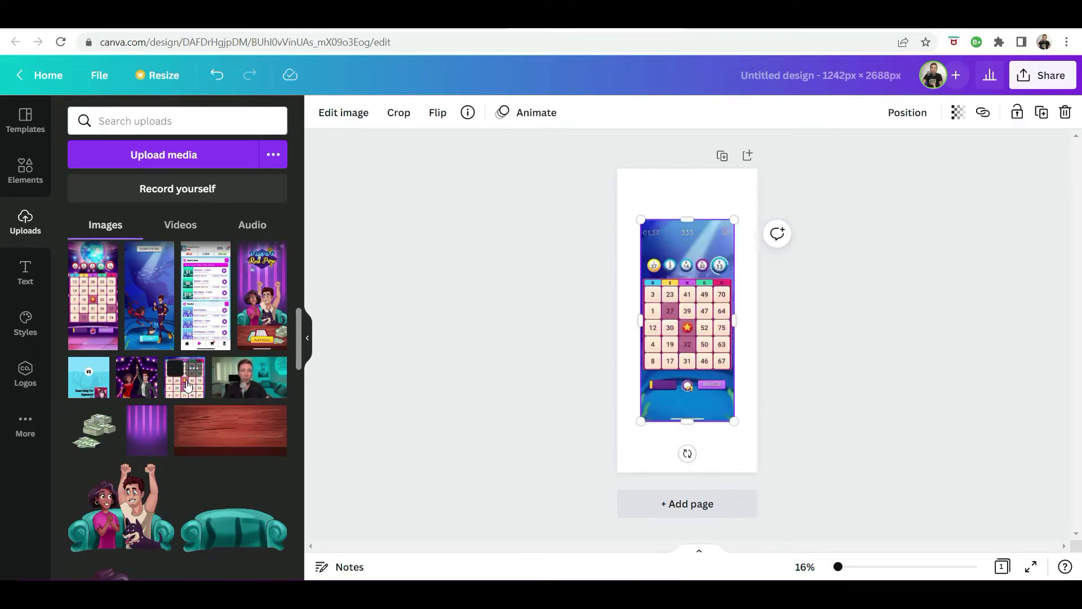
drag(678, 306, 656, 255)
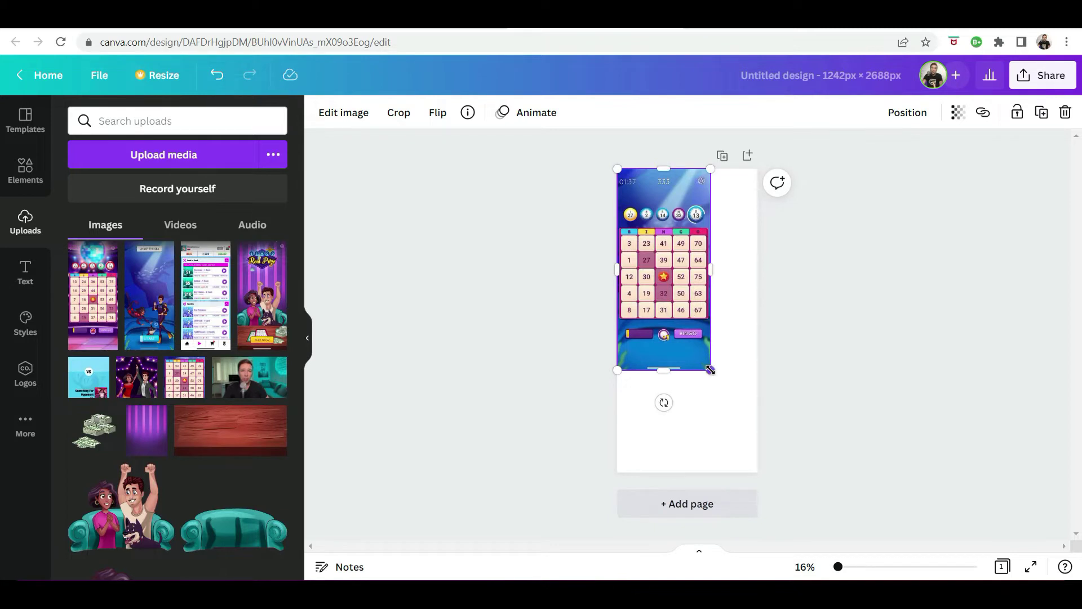
drag(710, 369, 759, 468)
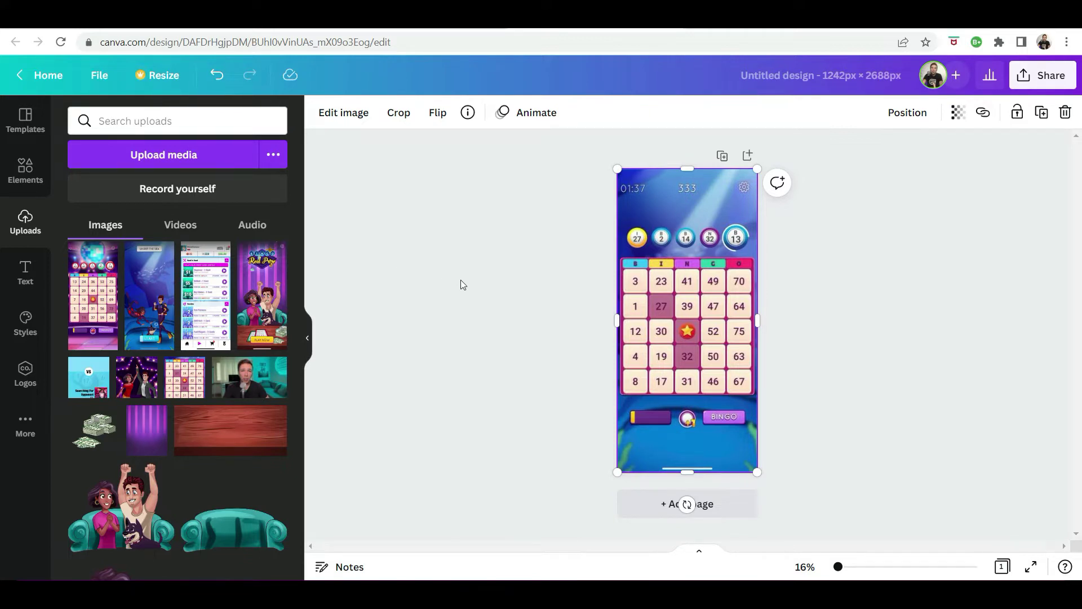
Add a magenta square over the card's bottom bar and stretch it full-width to the page bottom
click(27, 180)
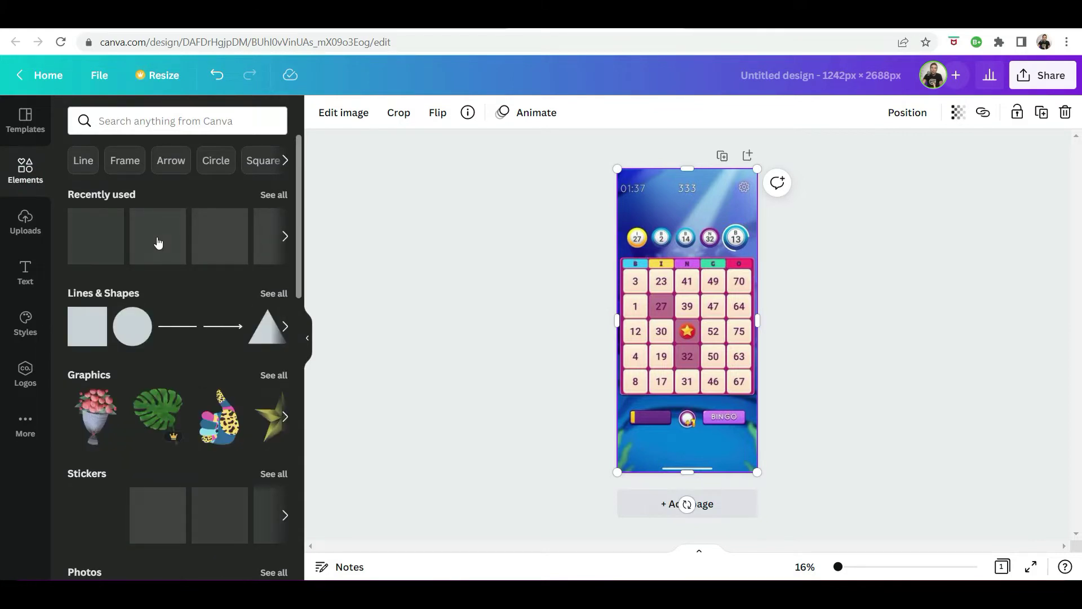
mouse_move(156, 238)
mouse_down()
mouse_move(194, 239)
mouse_move(140, 241)
mouse_up()
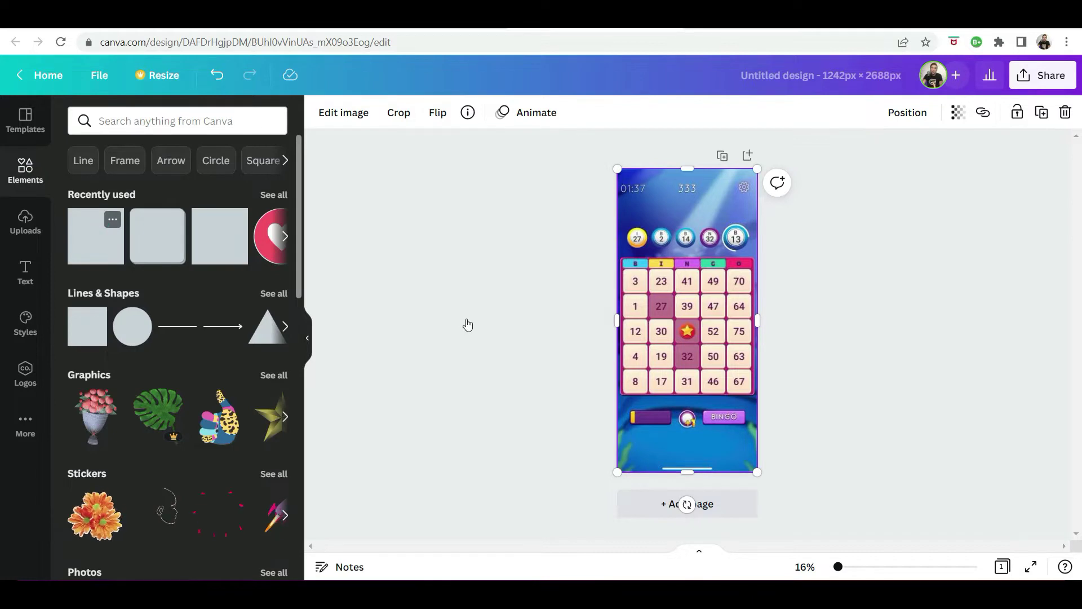
click(99, 242)
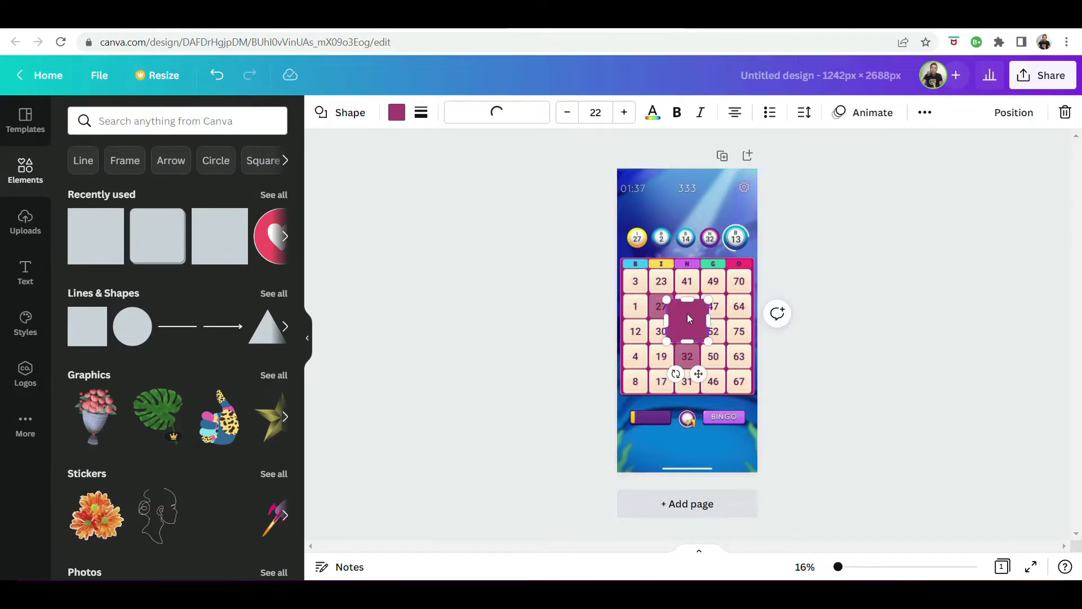
drag(688, 314, 756, 420)
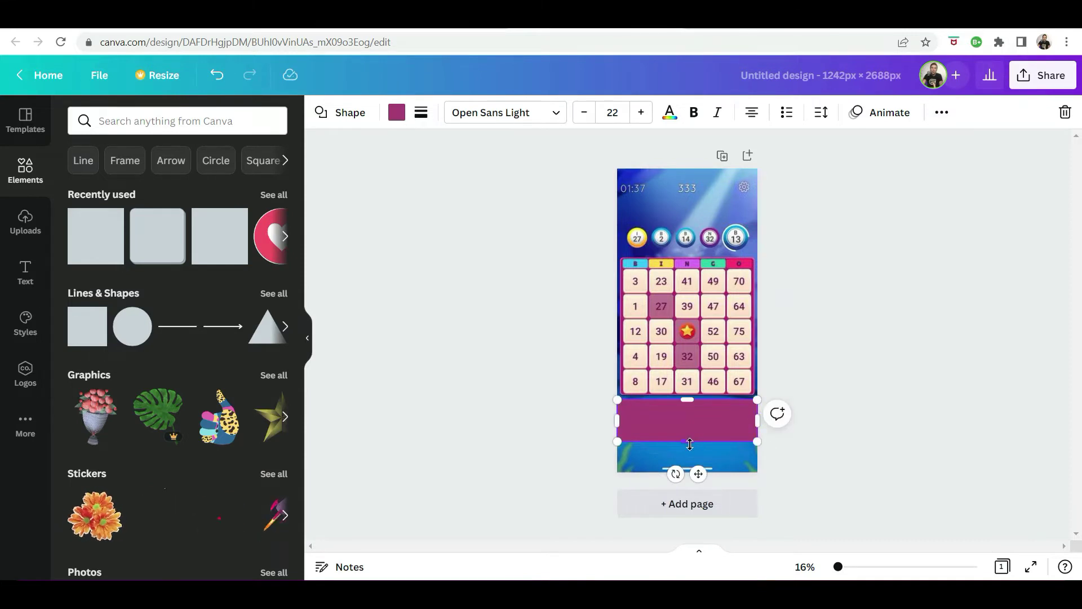
drag(690, 445, 691, 472)
click(850, 425)
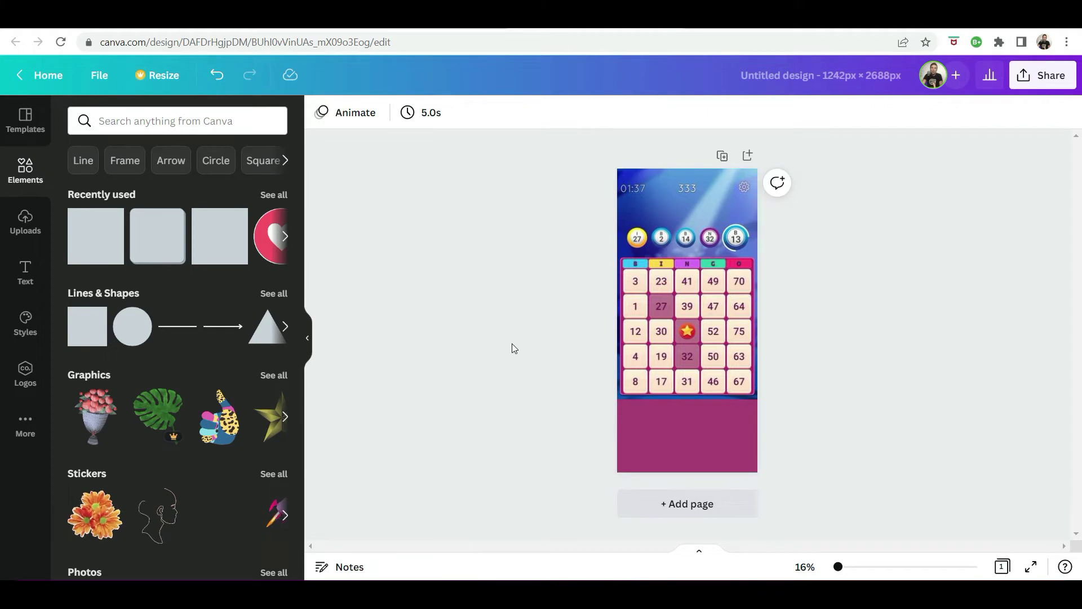
Add the glowing SHINE text combination, delete its two lower lines, and move it into the magenta area
click(25, 272)
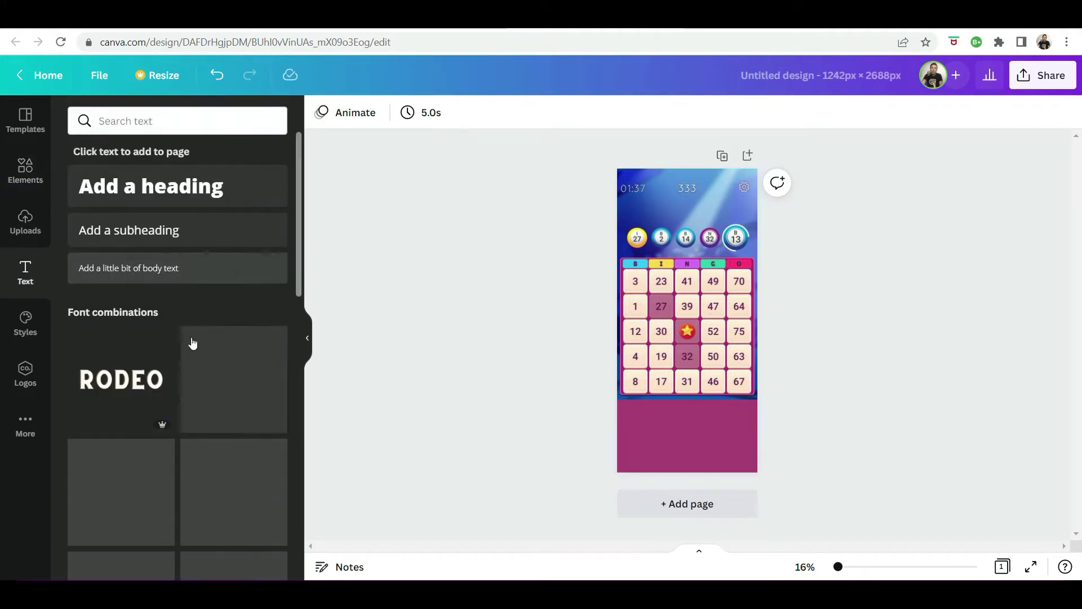
drag(298, 245, 296, 265)
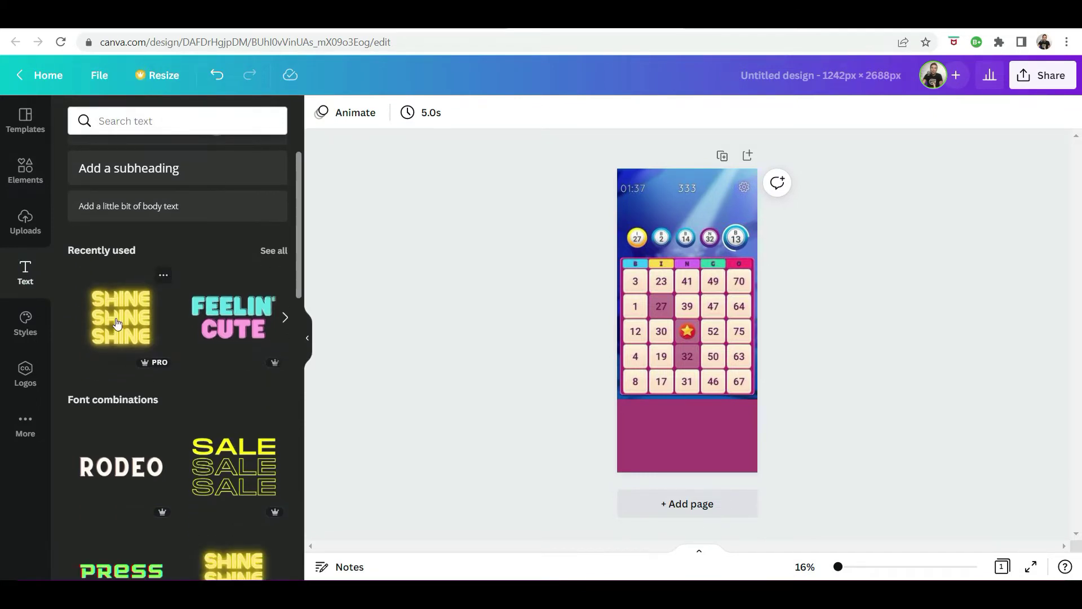
click(141, 320)
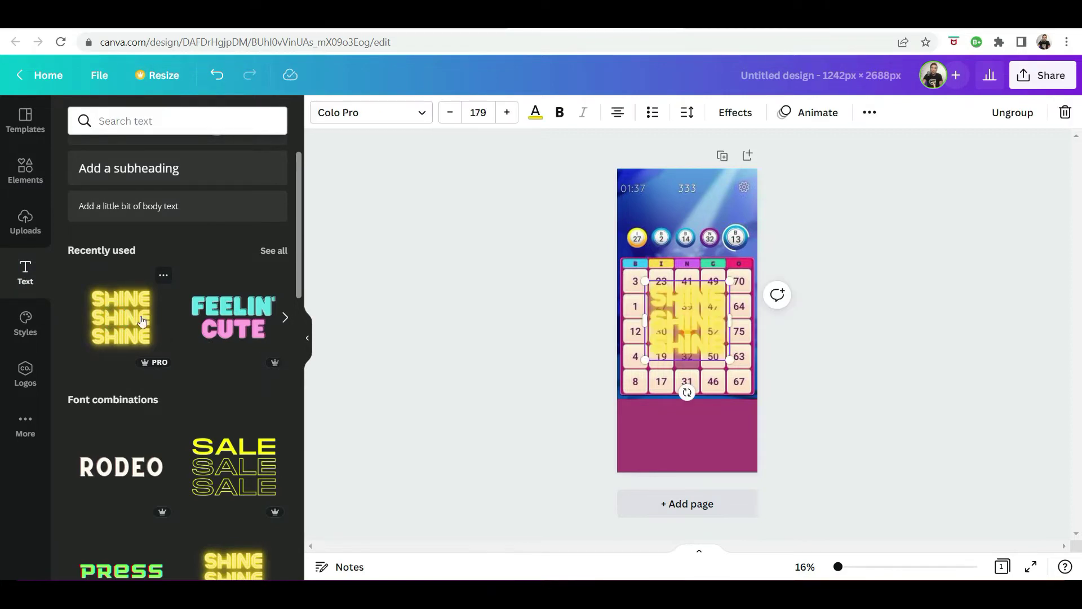
click(719, 341)
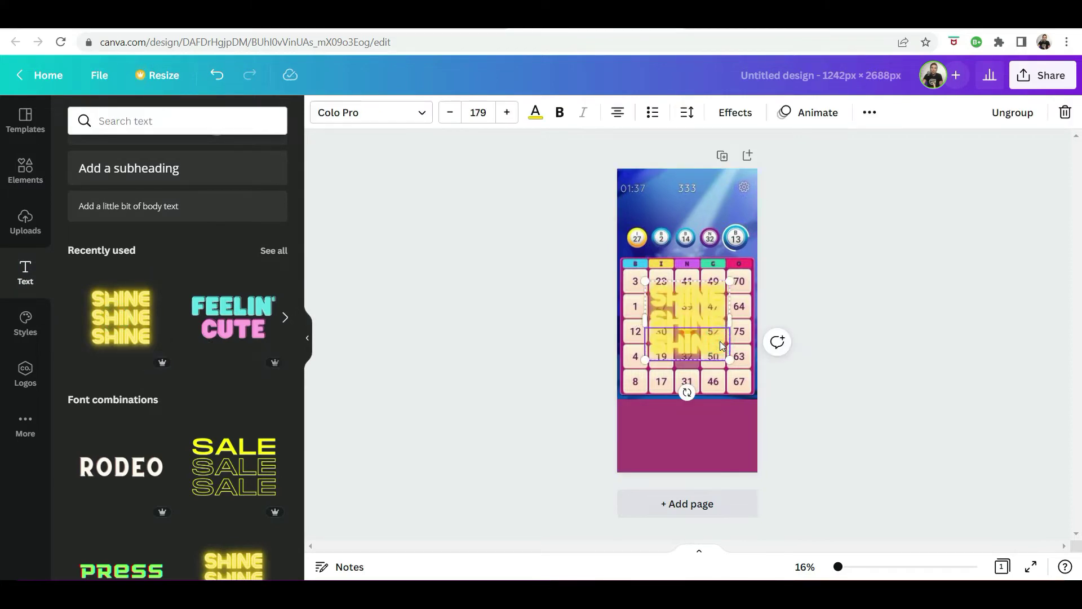
key(Delete)
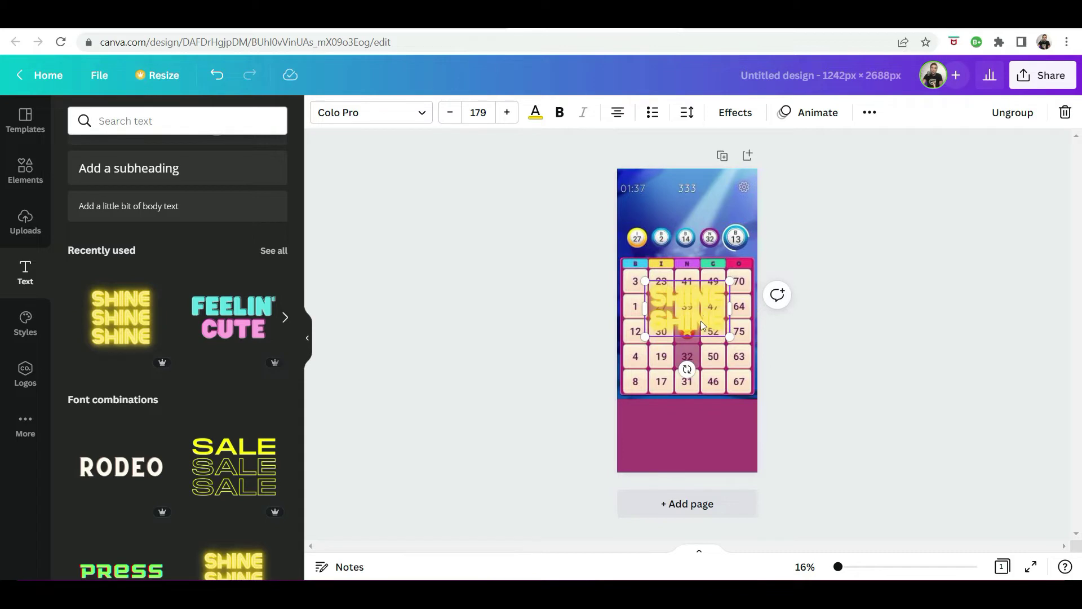
click(701, 320)
key(Delete)
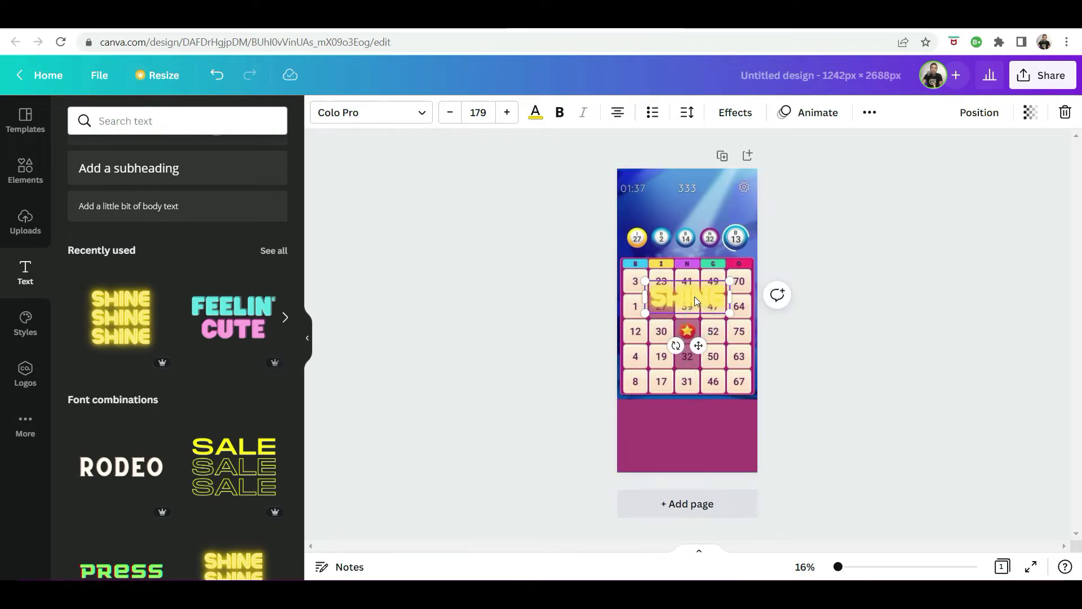
drag(694, 297, 691, 417)
Change the neon text to BINGO, trying and undoing a bring-to-front of the screenshot
double_click(715, 421)
text(BINGO)
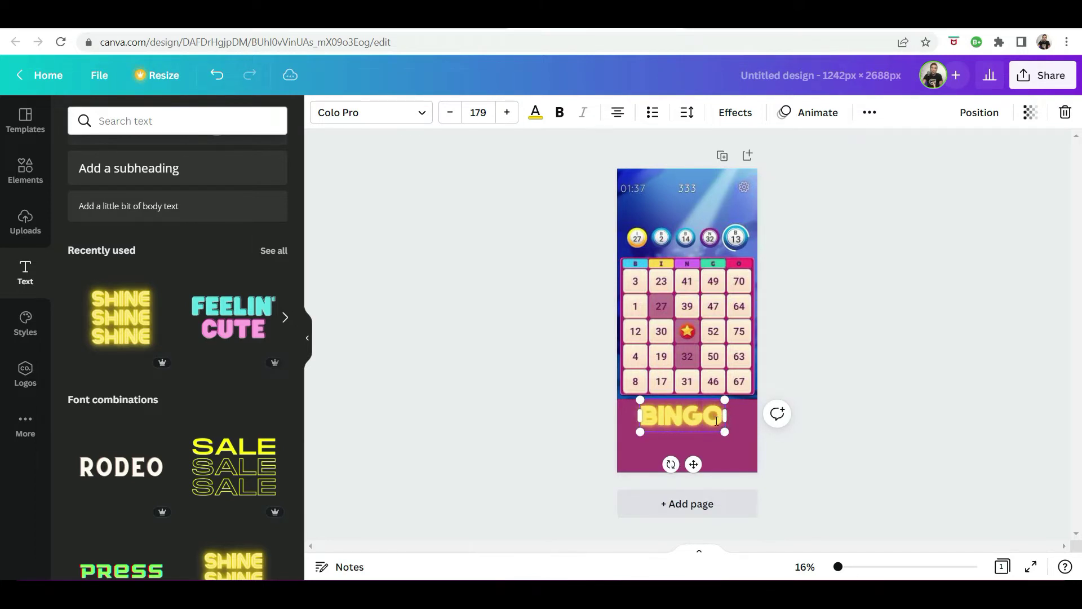
click(740, 442)
click(689, 410)
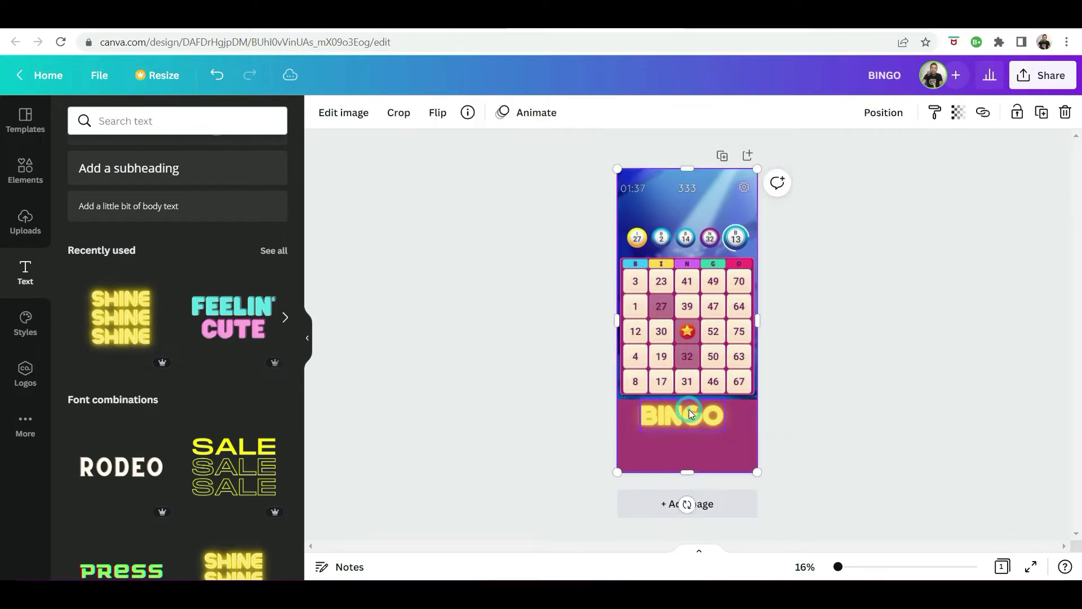
key(ctrl+alt+bracketright)
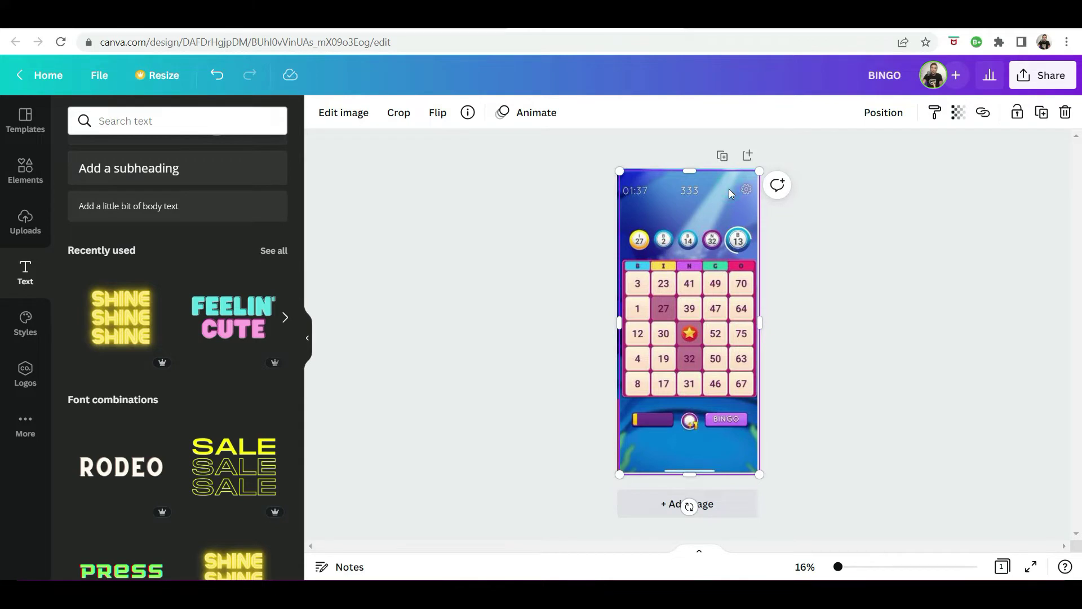
key(ctrl+z)
Nudge the BINGO text down and add a FUN! line beneath it
click(698, 407)
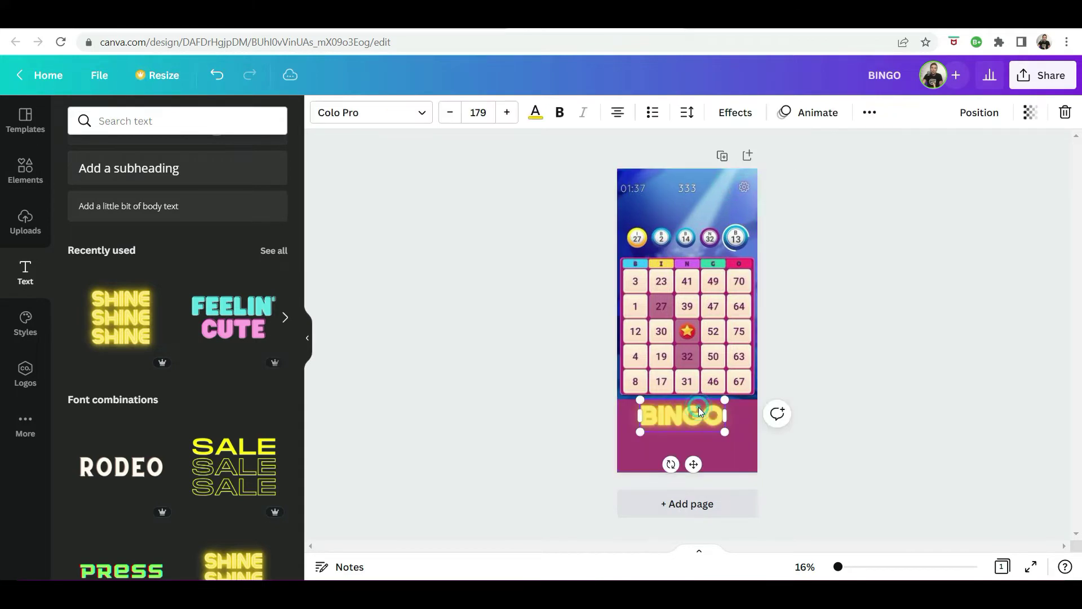
click(693, 442)
drag(691, 416, 688, 449)
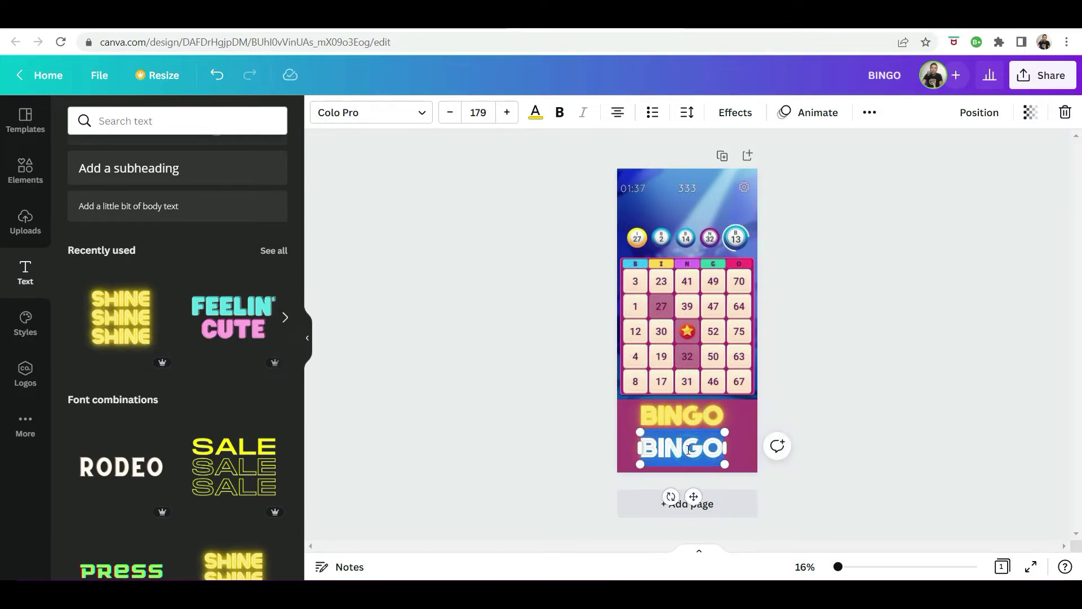
text(FUN)
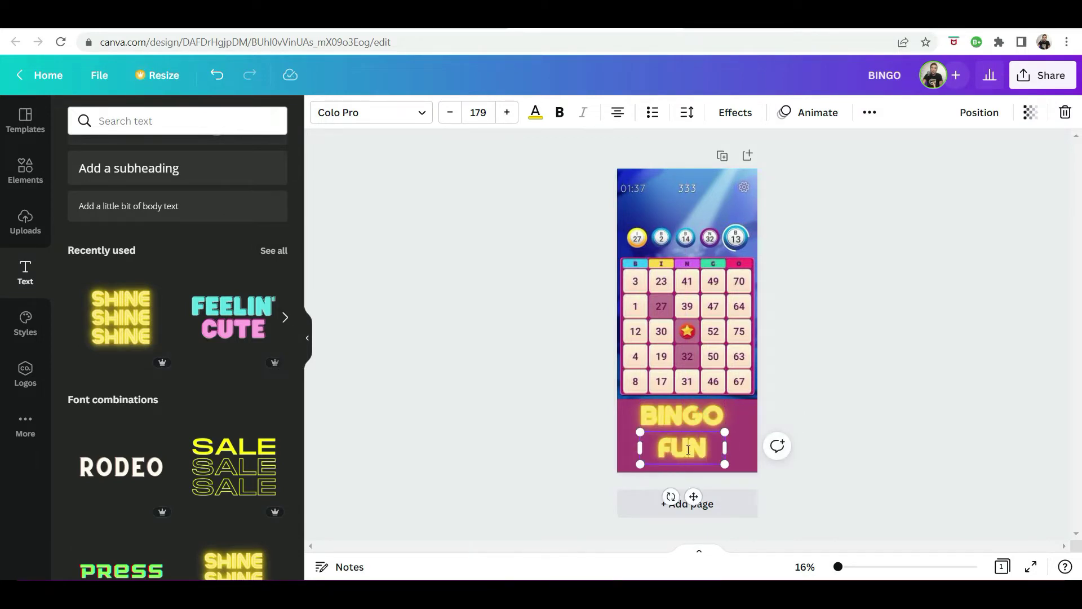
text(!)
click(855, 395)
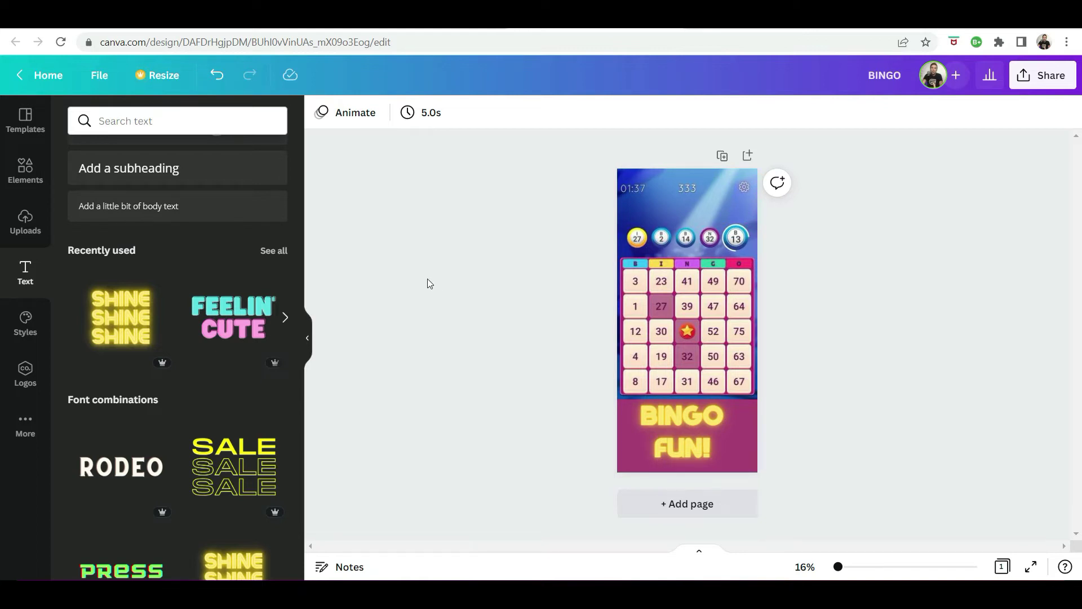
Add the wooden plank image from Uploads and place it over the card's bottom rows
click(30, 223)
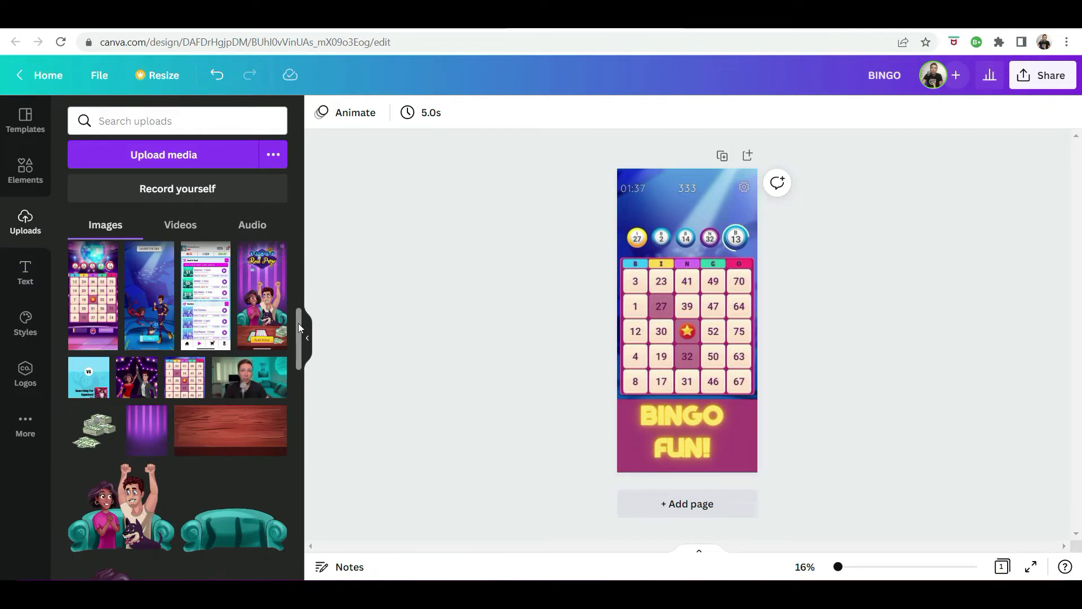
scroll(299, 329, down, 1)
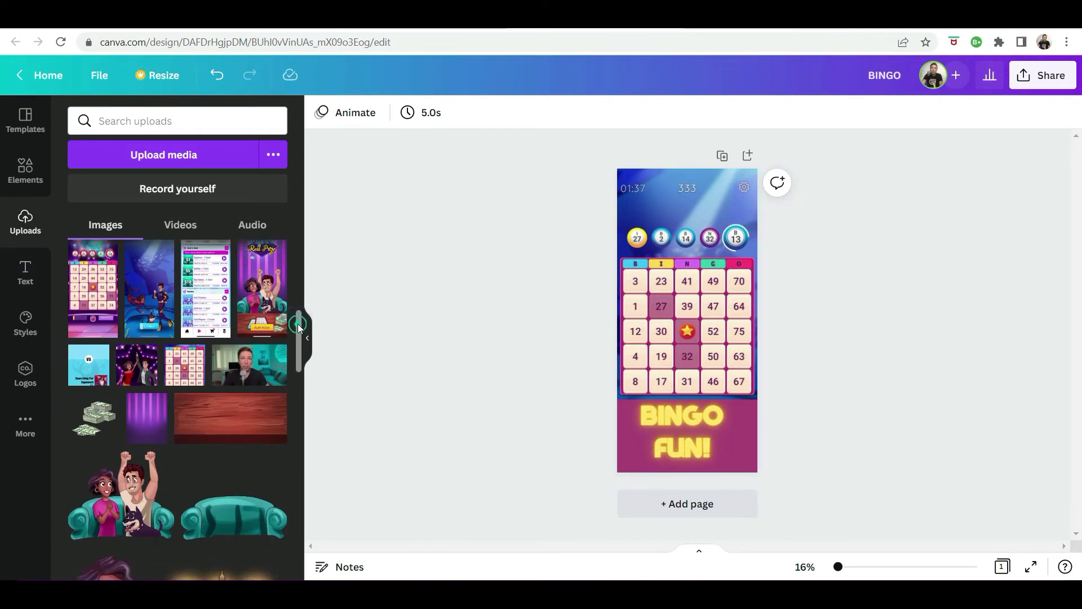
scroll(299, 316, up, 3)
scroll(297, 292, up, 2)
drag(299, 293, 299, 344)
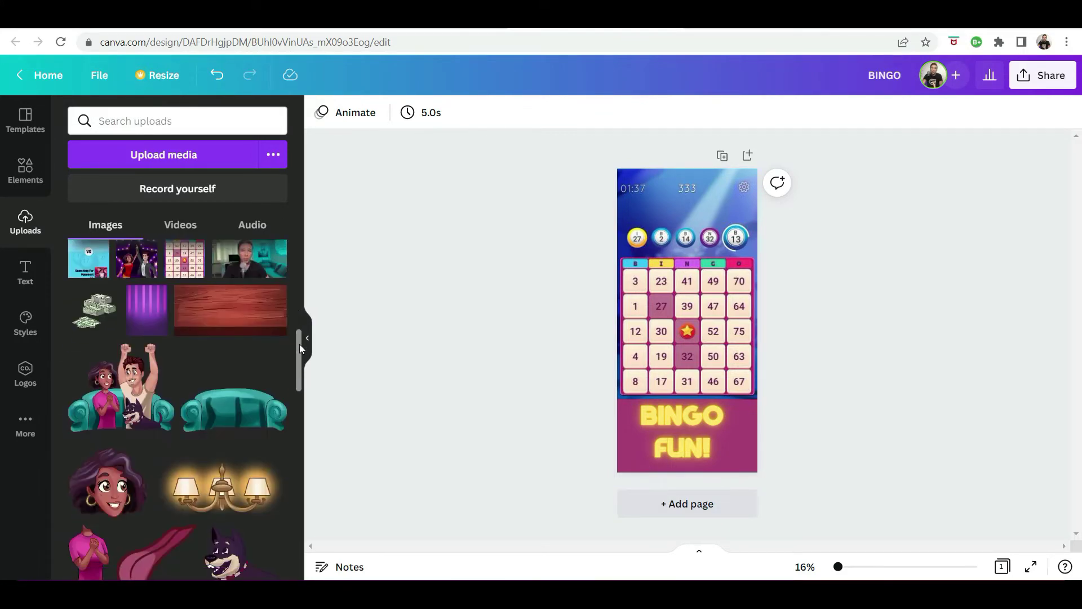
click(235, 315)
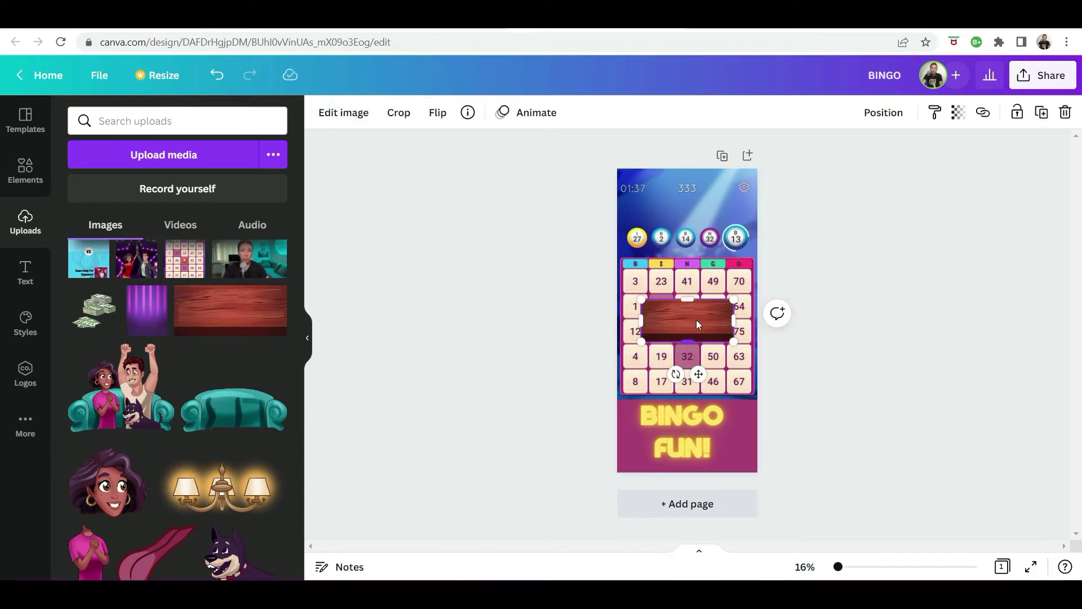
drag(697, 325, 760, 347)
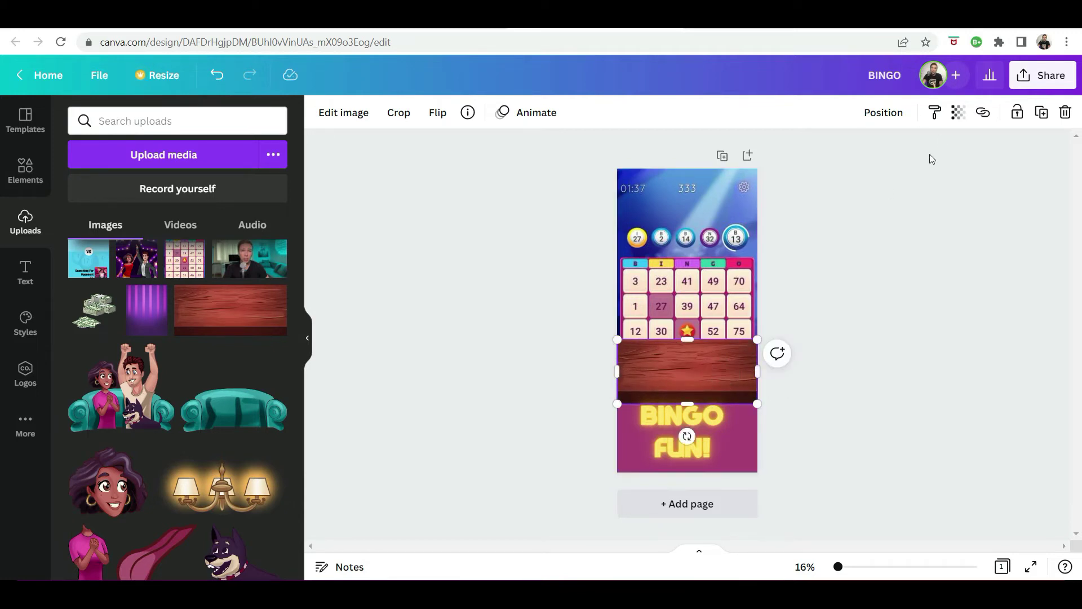
Send the wood plank back one layer behind the BINGO FUN! text and nudge it lower
click(959, 113)
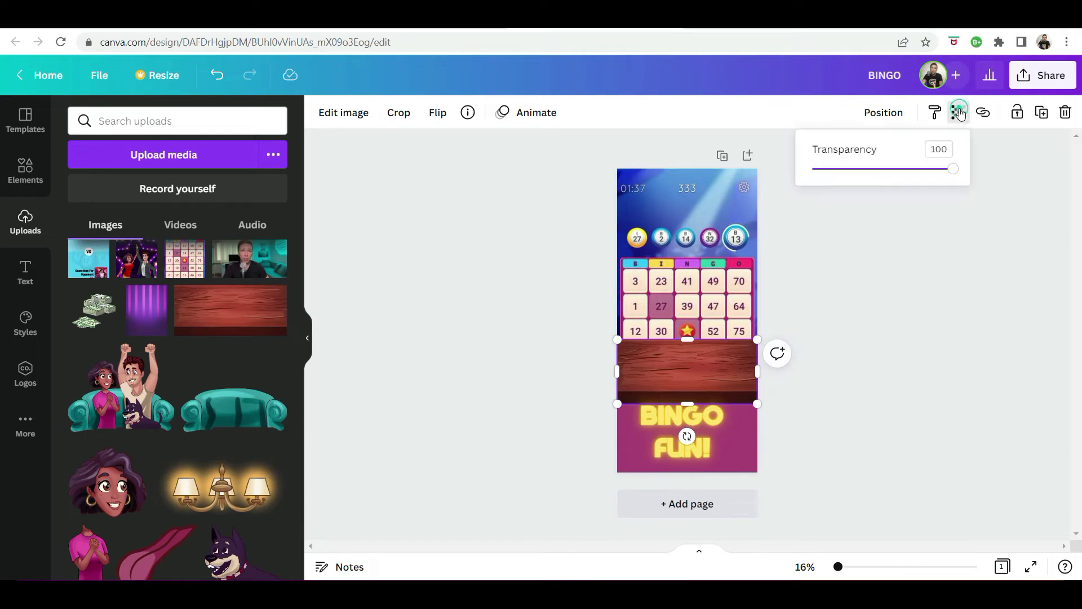
click(894, 118)
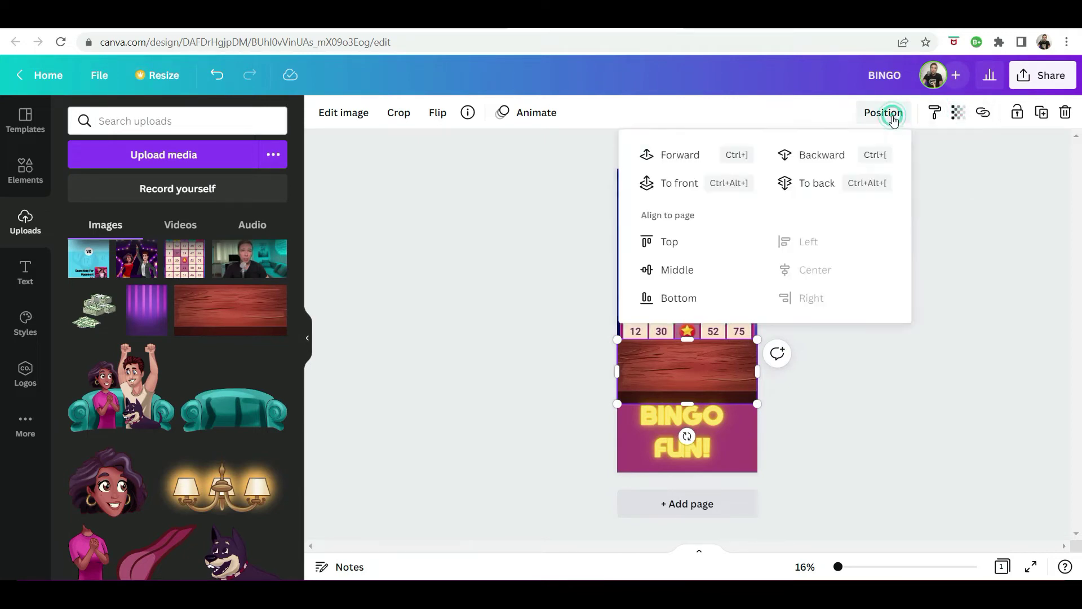
click(818, 161)
click(729, 373)
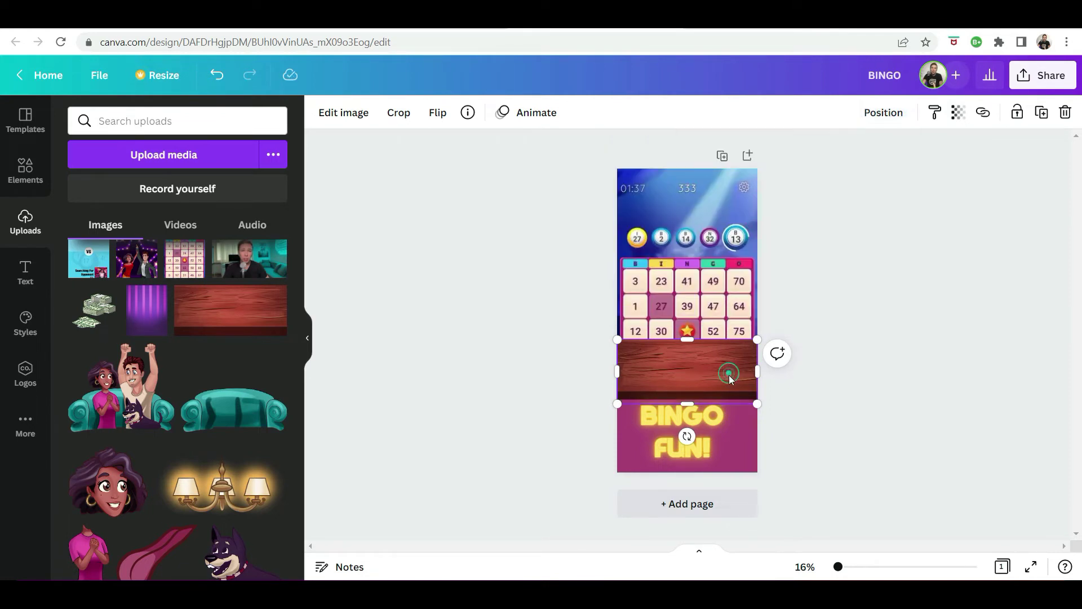
drag(729, 375, 730, 381)
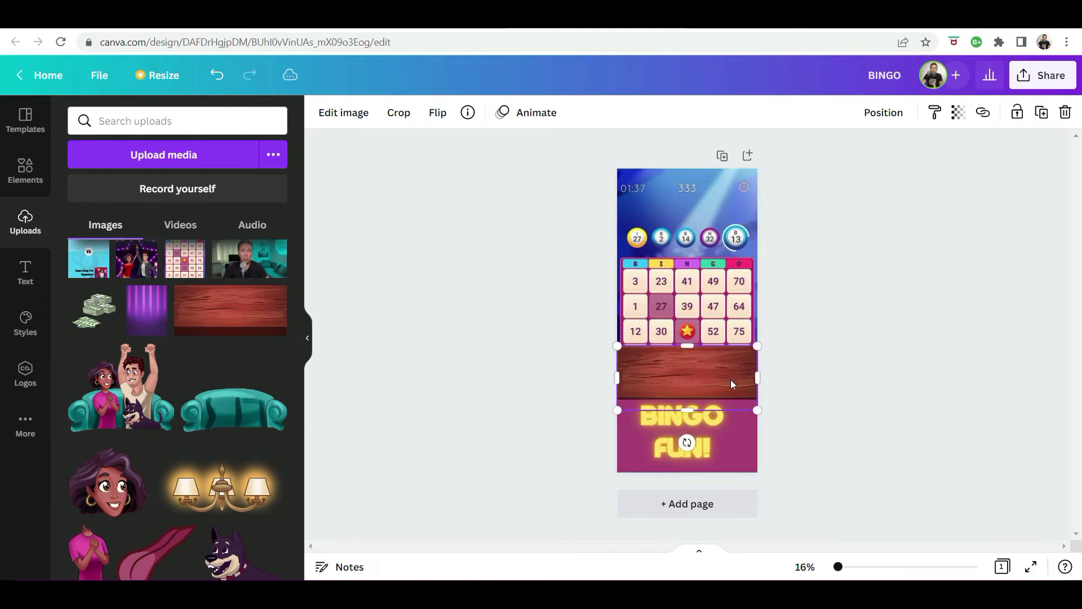
Add the couple-on-couch image, enlarge it over the bingo card, and send it behind the wooden table
click(109, 393)
drag(695, 304, 644, 311)
drag(730, 271, 772, 248)
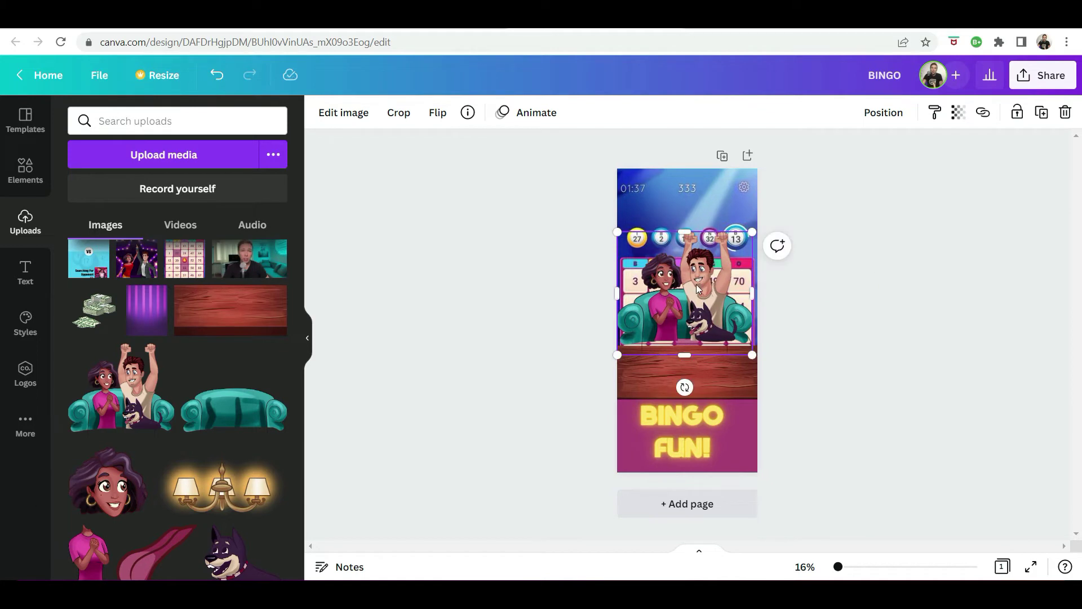
drag(697, 283, 696, 295)
click(884, 115)
click(827, 157)
click(810, 348)
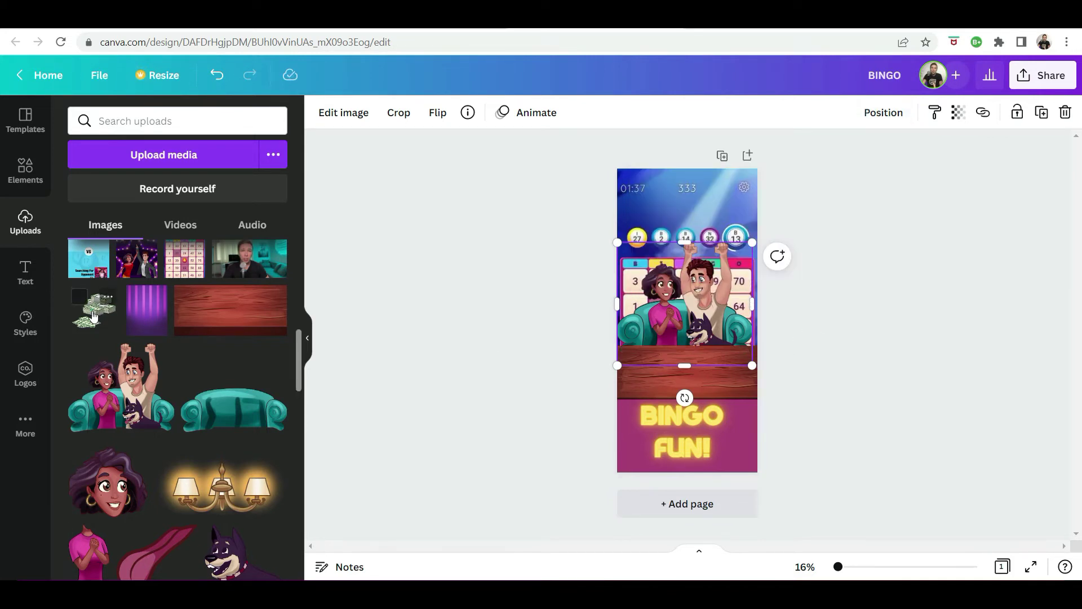
Add the cash stack image, shrink it, and place it on the table's right side
drag(94, 317, 735, 364)
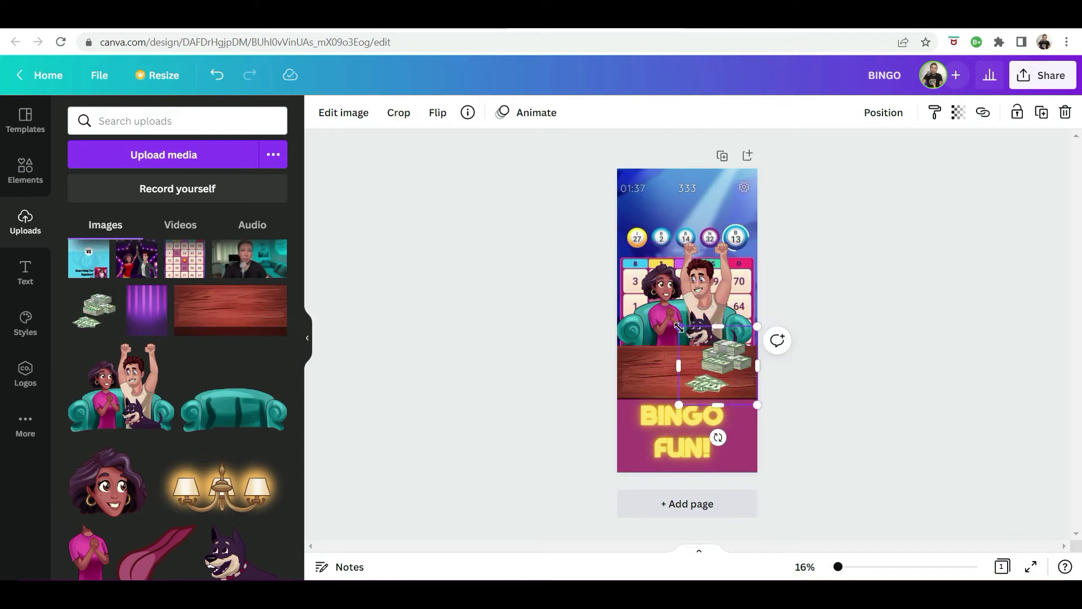
mouse_move(679, 327)
mouse_down()
mouse_move(698, 345)
mouse_move(687, 335)
mouse_up()
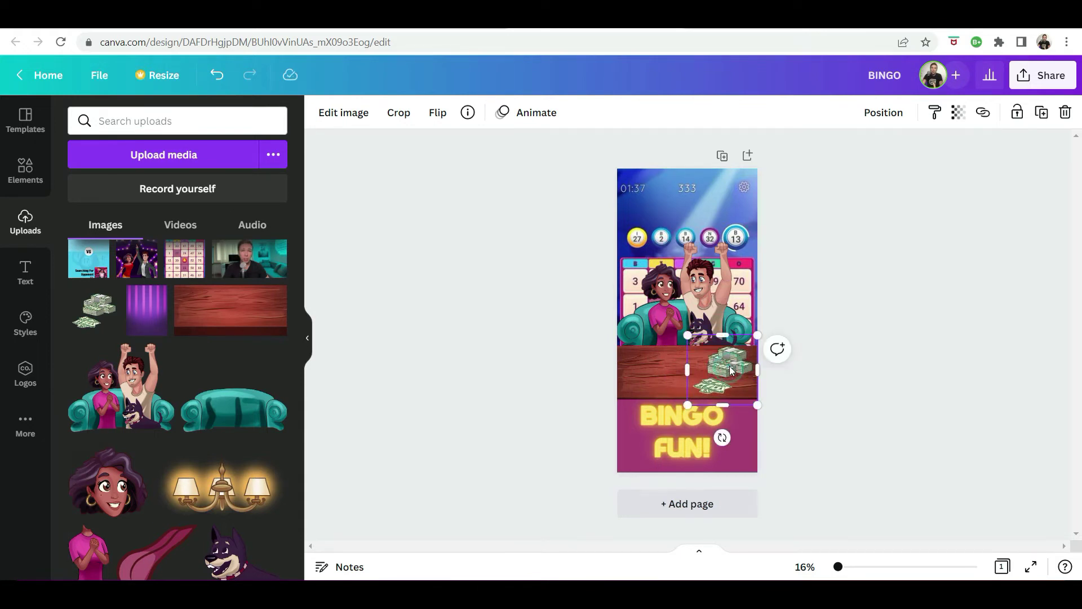
drag(731, 370, 729, 365)
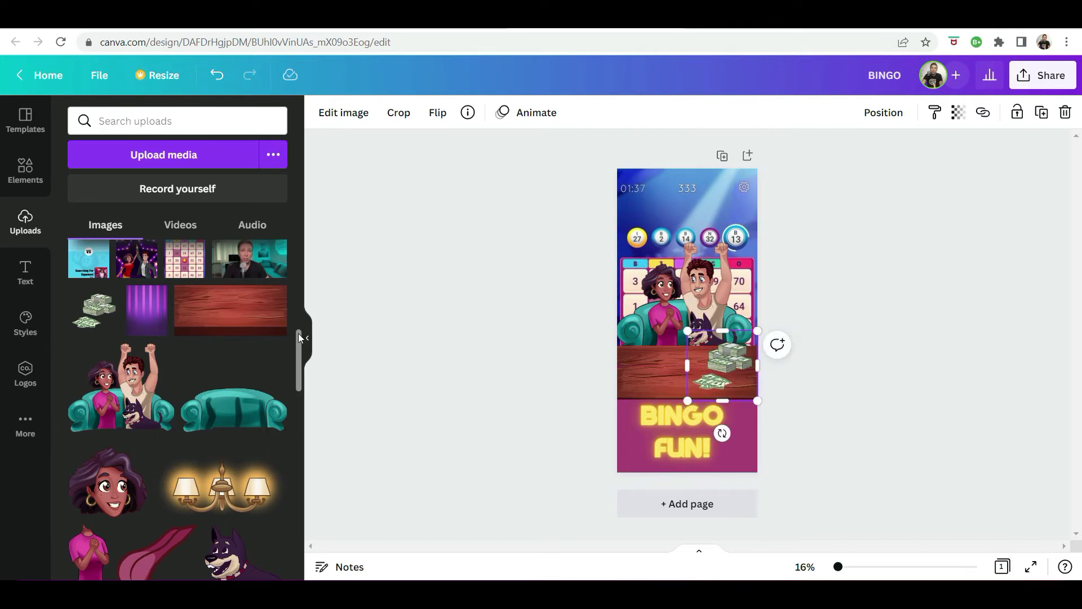
drag(302, 344, 308, 376)
Add a smaller bingo card image onto the left side of the wooden table
click(256, 460)
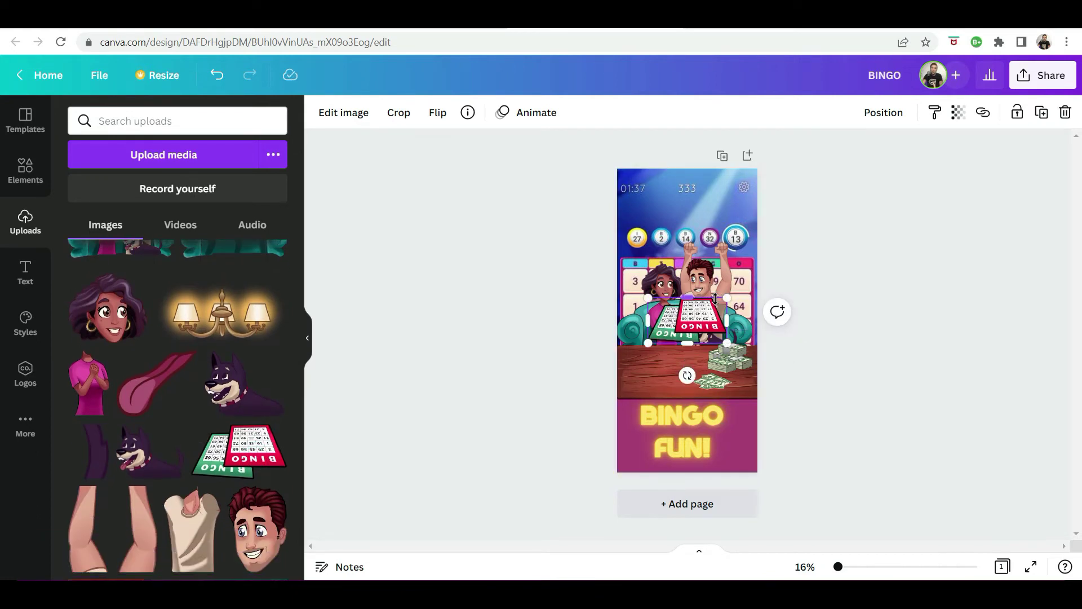
drag(689, 335, 664, 383)
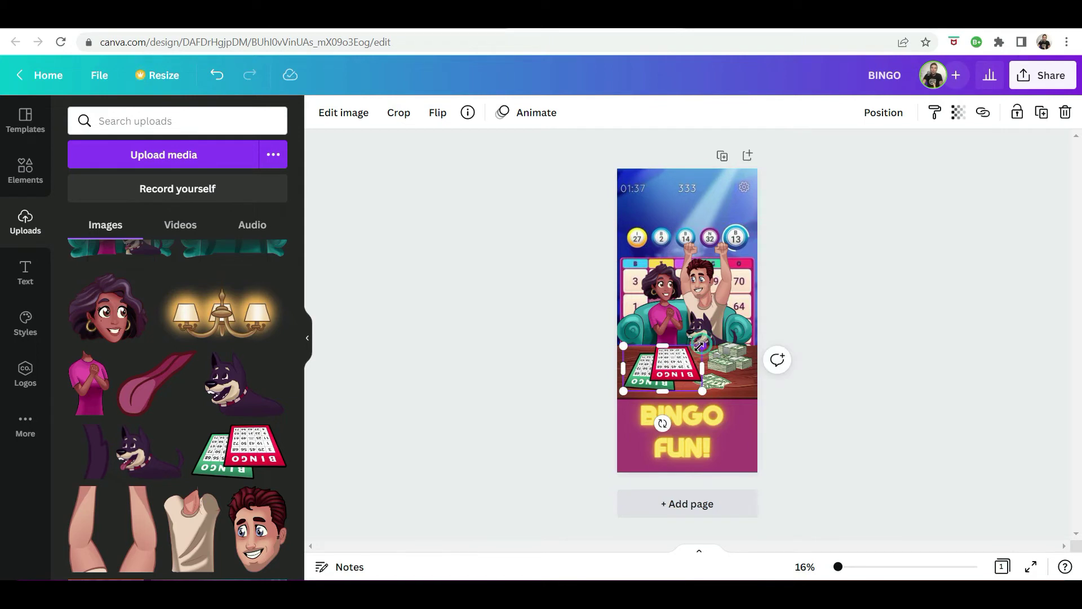
drag(702, 345, 660, 362)
click(877, 313)
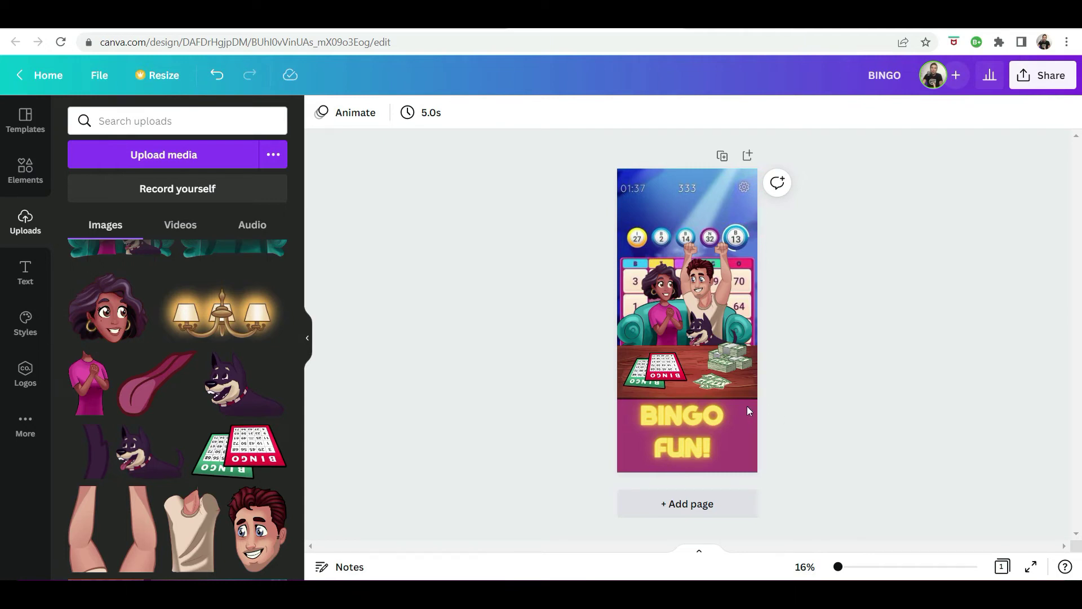
Shift the BINGO text slightly to the right
drag(706, 424, 710, 425)
click(874, 387)
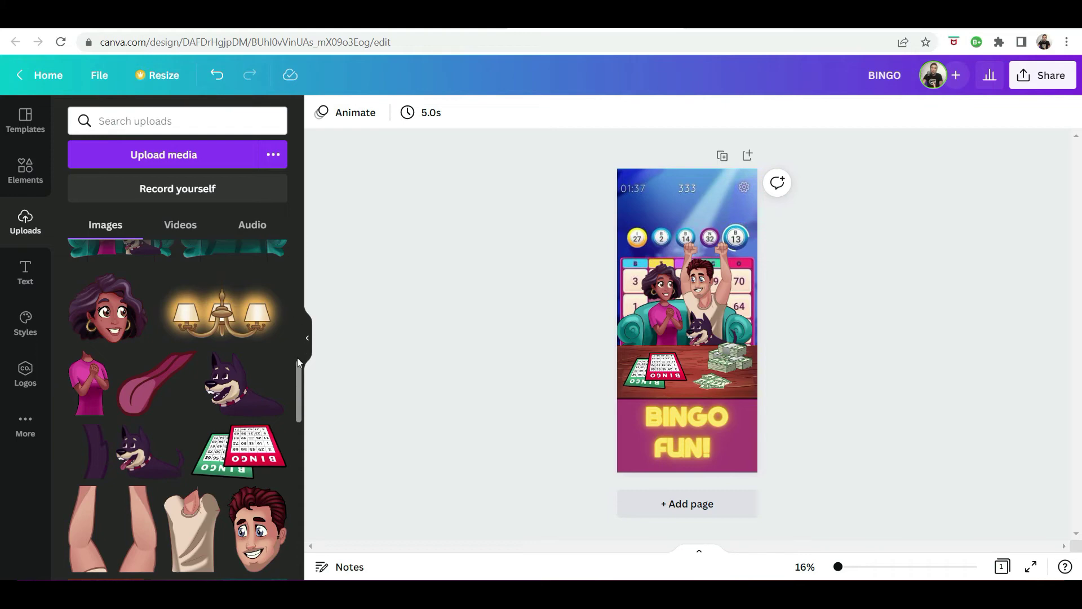
drag(299, 400, 296, 354)
Add the falling money image over the bingo balls and remove its background with BG Remover
scroll(296, 346, up, 3)
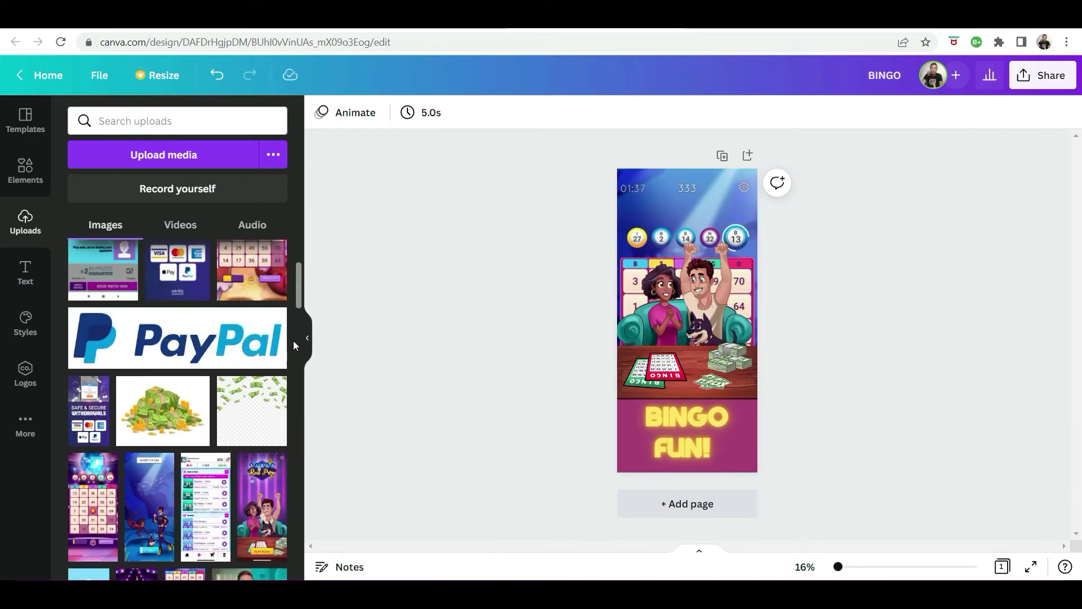
click(243, 410)
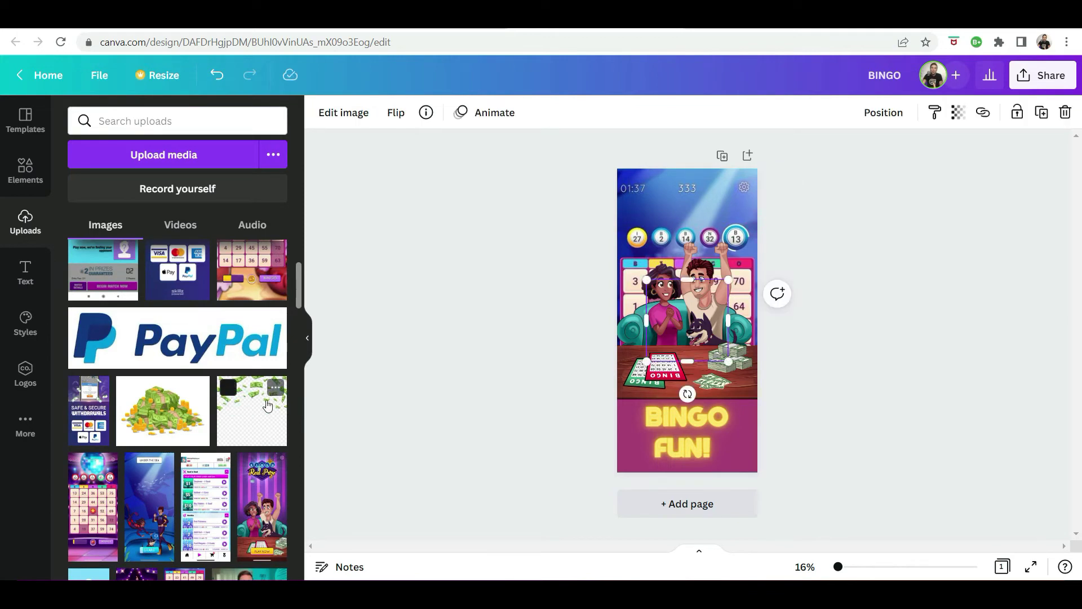
drag(676, 322, 671, 257)
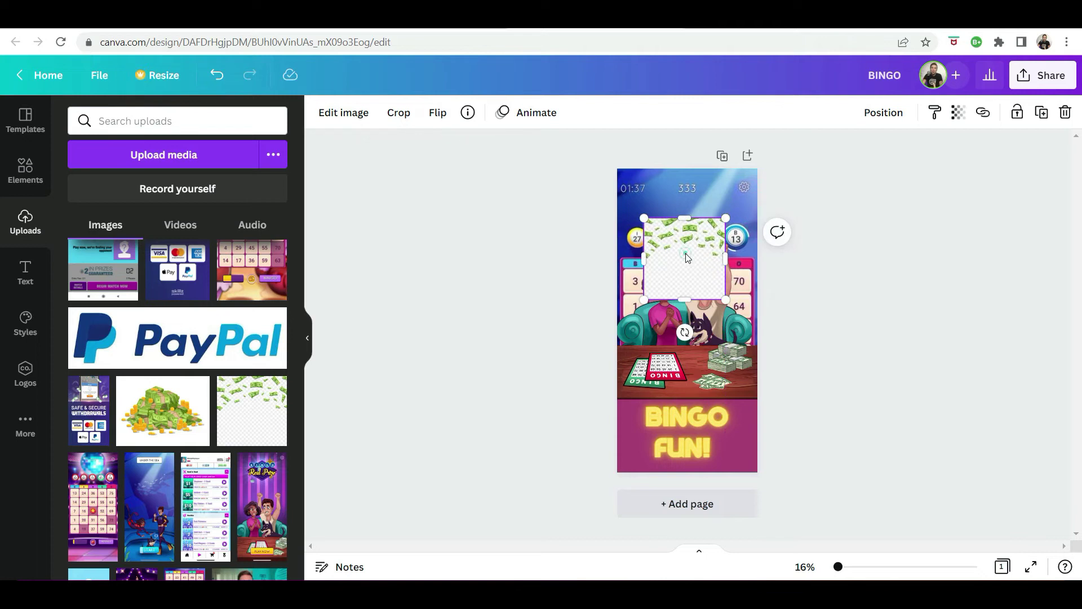
click(342, 116)
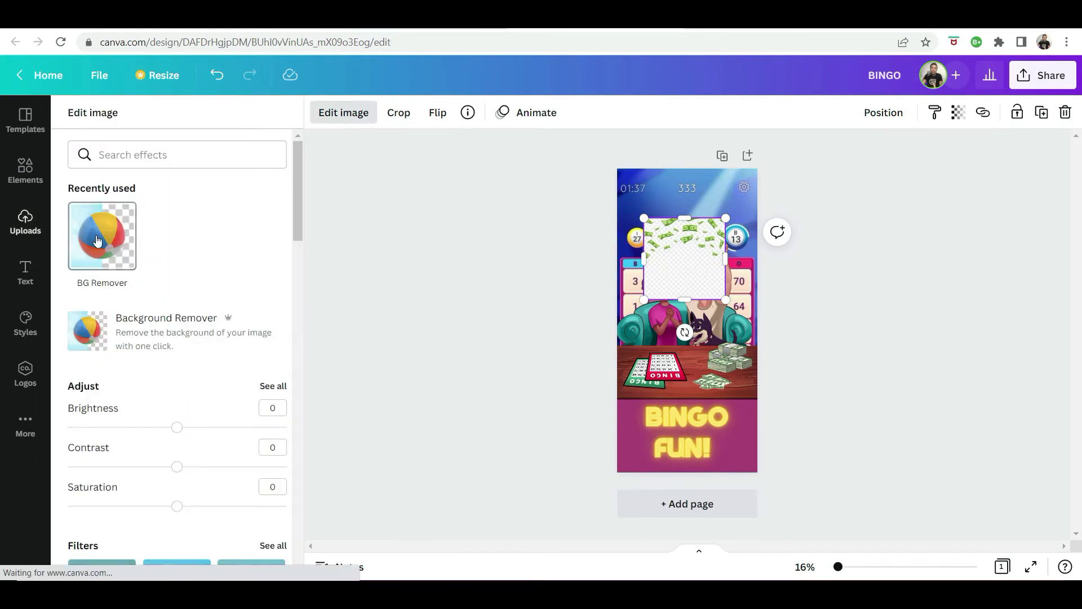
click(98, 240)
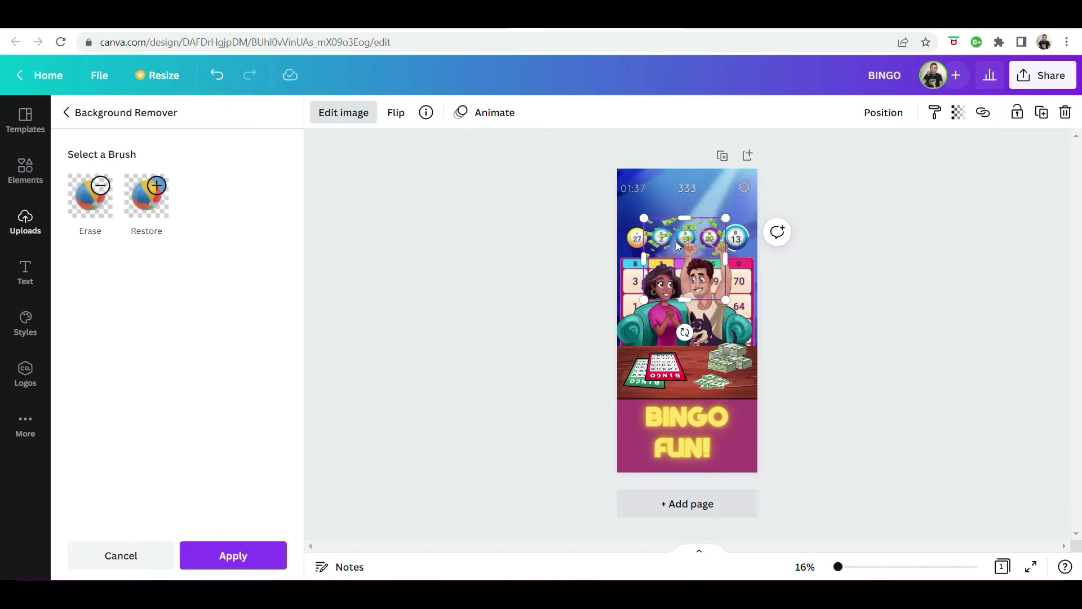
Move the falling money to the page top and enlarge it across the width
drag(678, 240, 650, 193)
drag(699, 250, 781, 284)
click(868, 237)
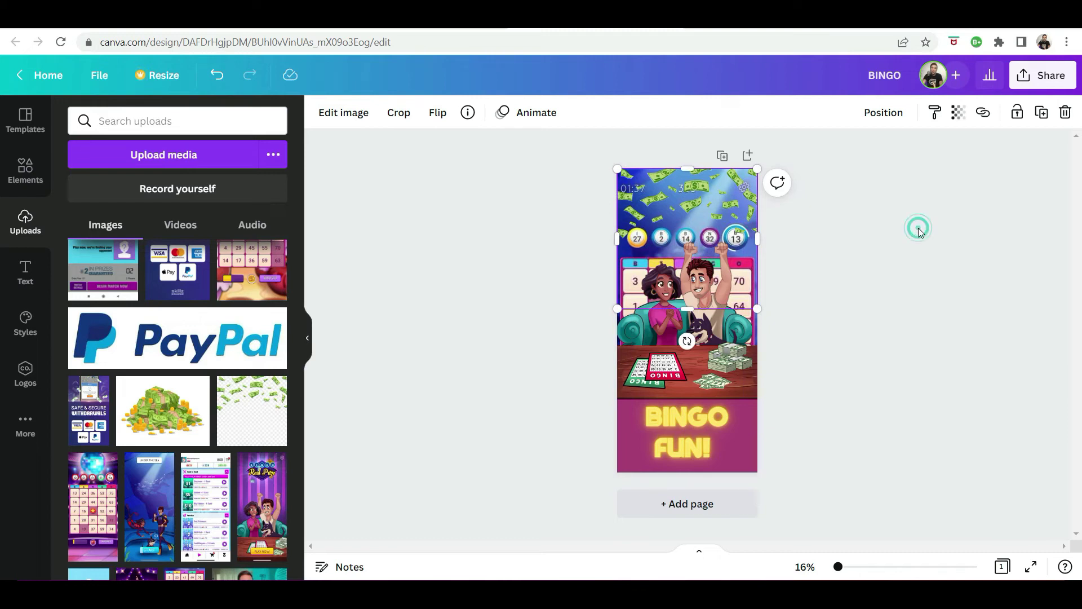
click(918, 229)
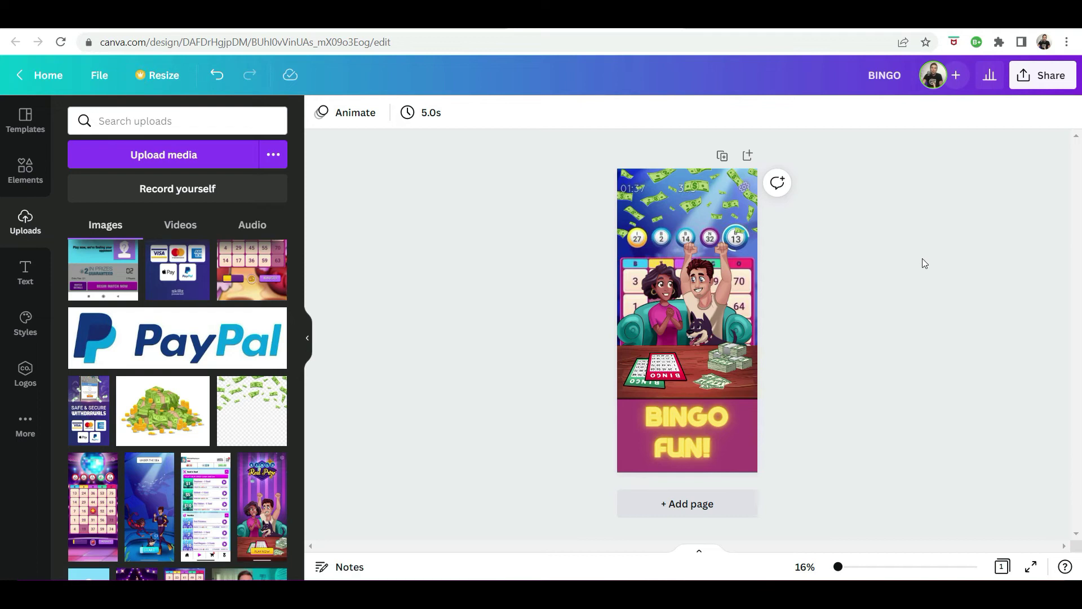
Download the bingo design as a PNG at 1242 × 2688 px from the Share menu
click(1046, 86)
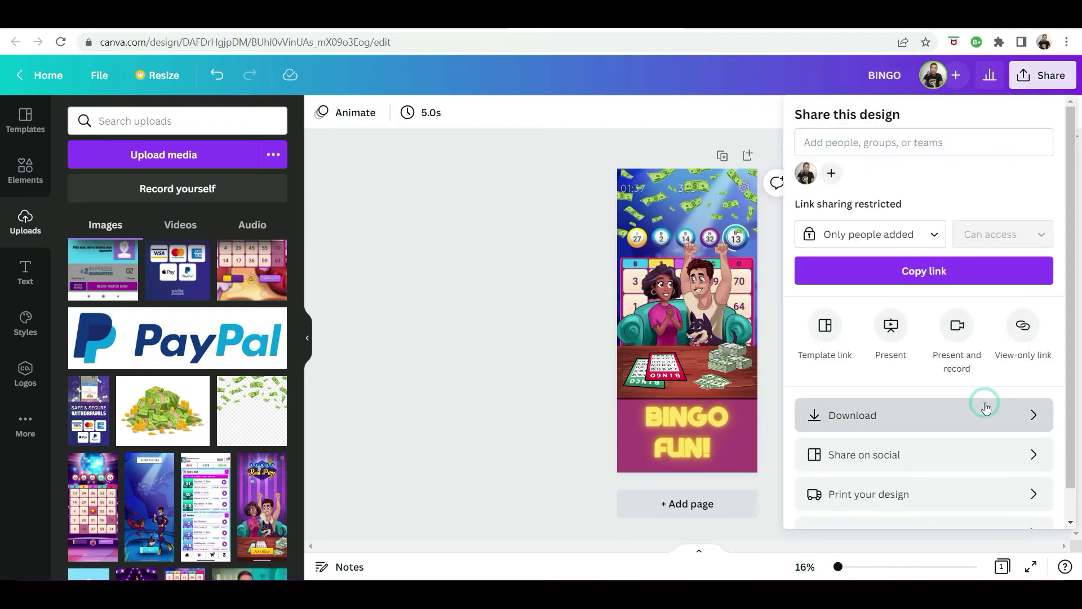
click(917, 428)
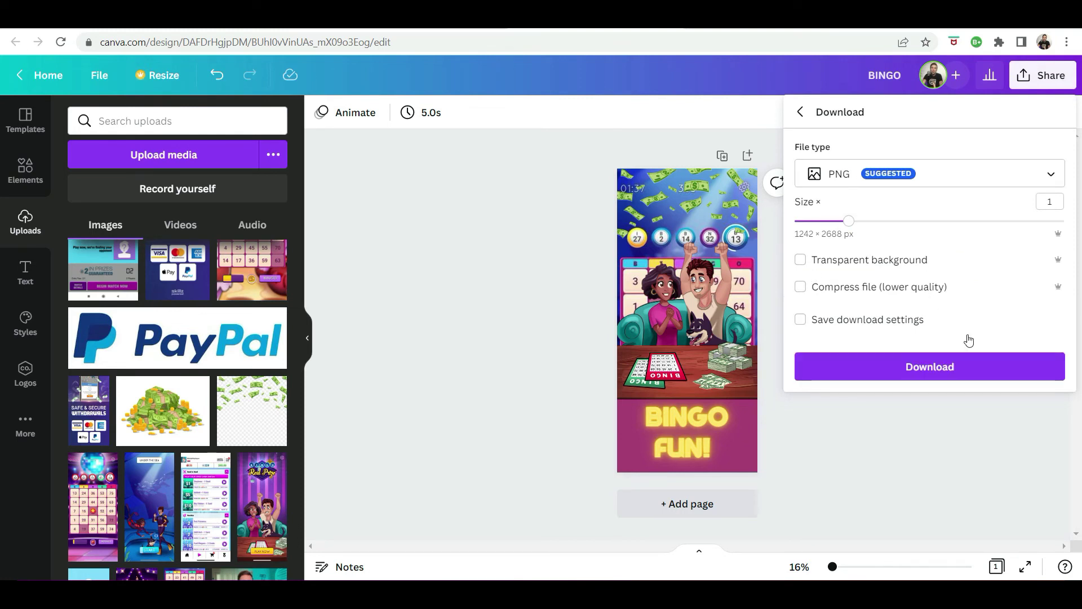
click(928, 377)
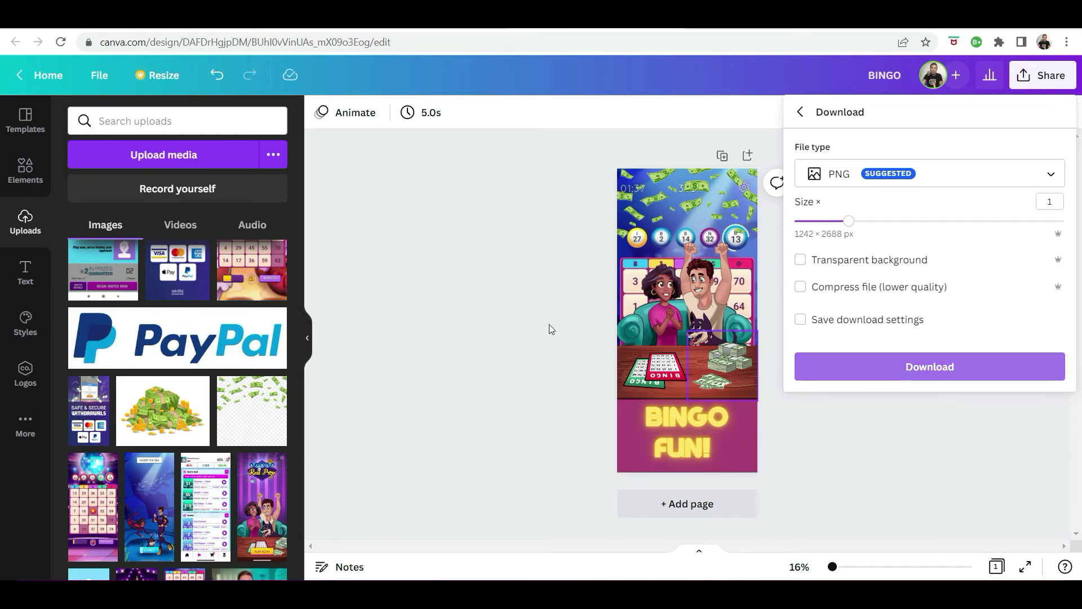
click(486, 308)
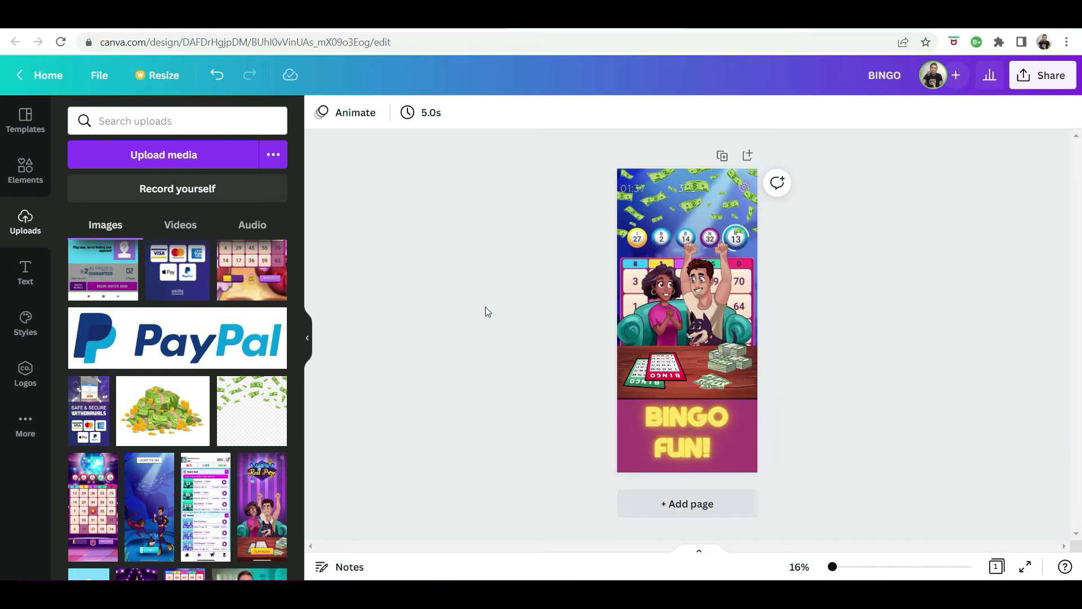